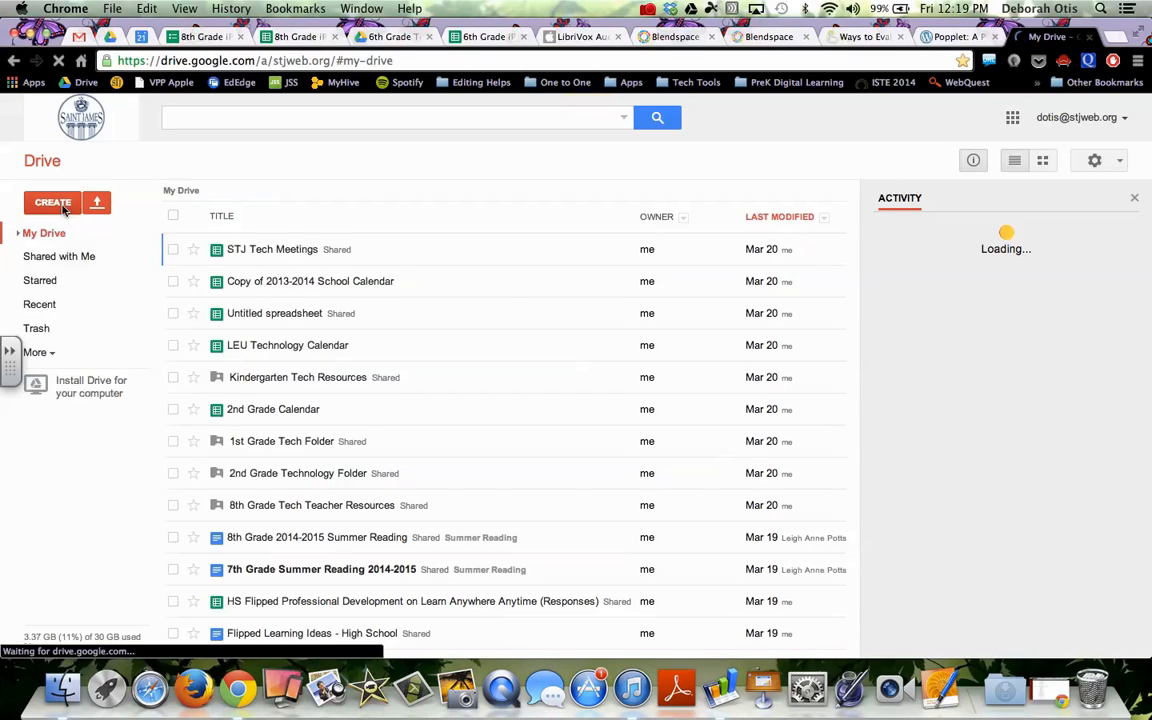
- Create a new text document in Drive and rename it Practice
click(110, 198)
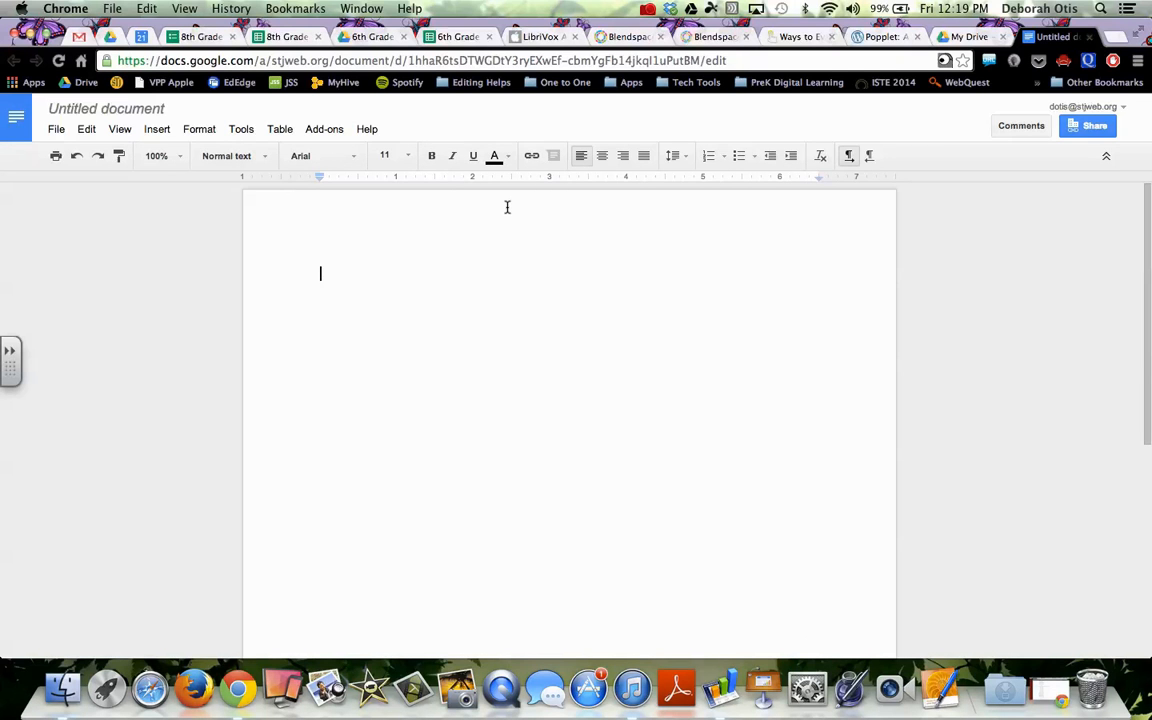
click(57, 130)
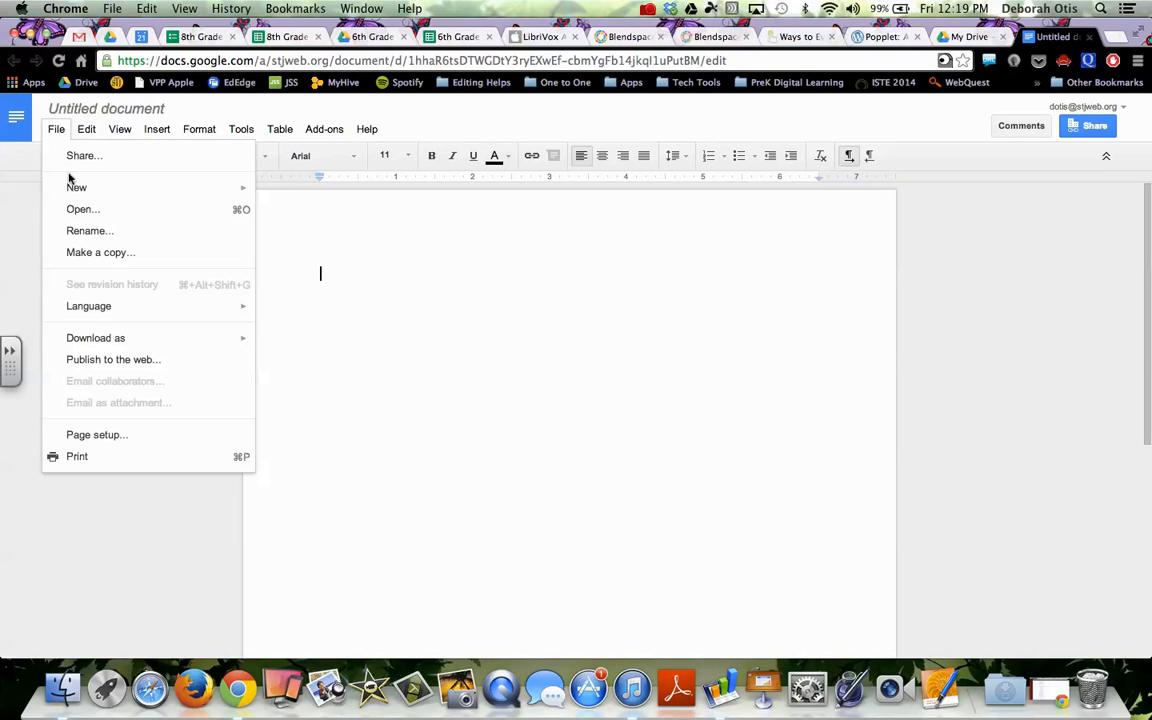
mouse_move(75, 192)
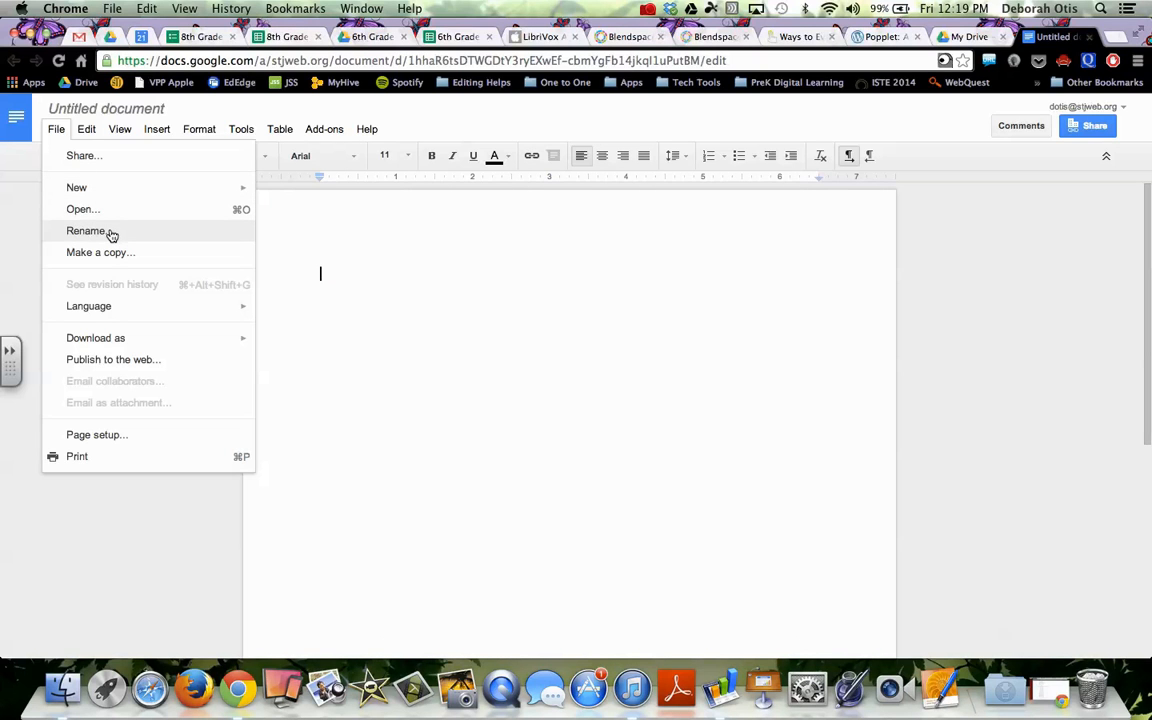
click(125, 114)
click(127, 115)
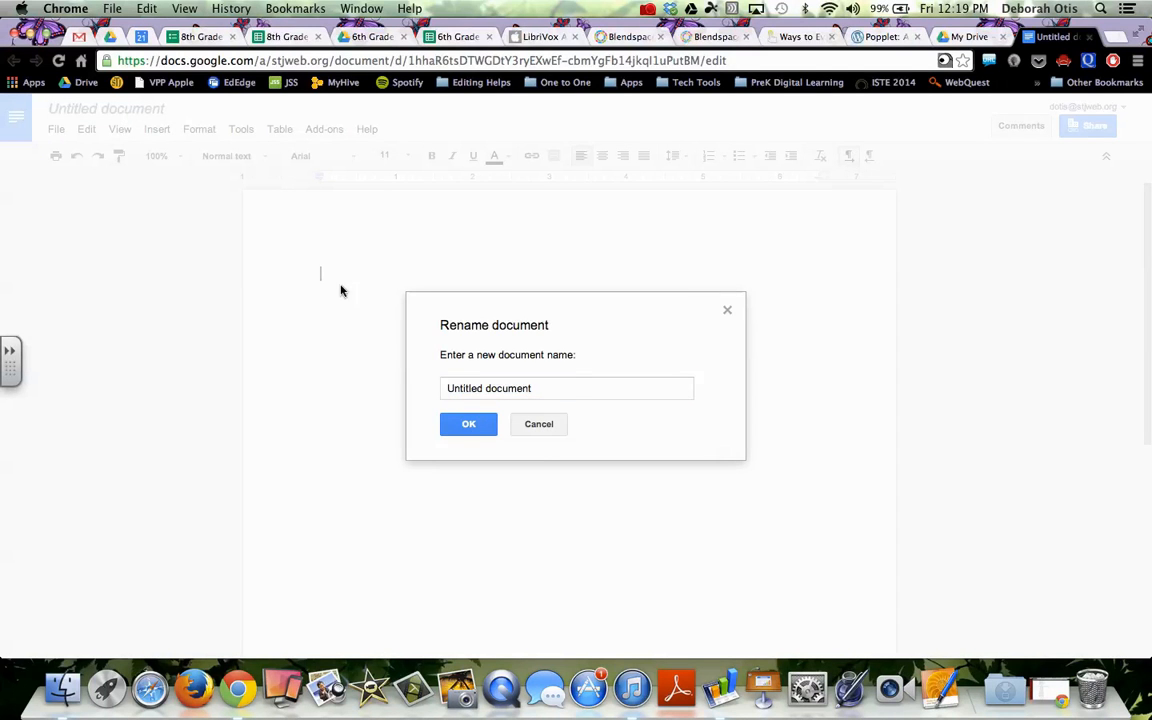
drag(545, 387, 411, 388)
text(P)
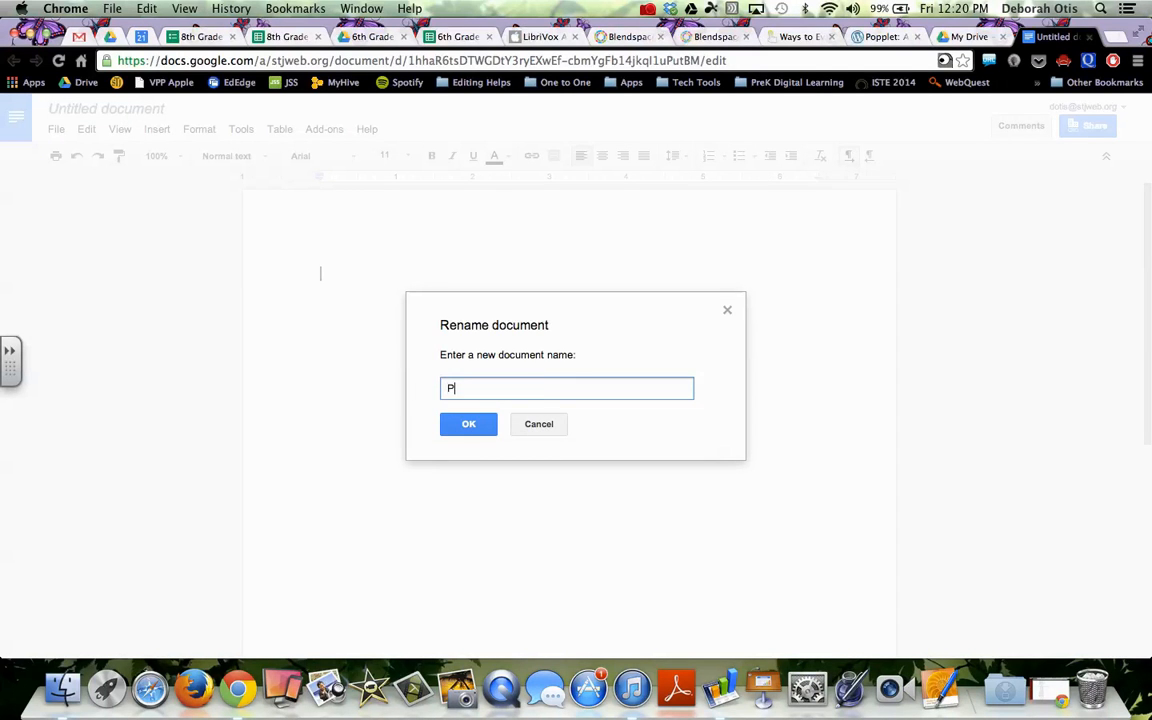
text(ractice)
key(Return)
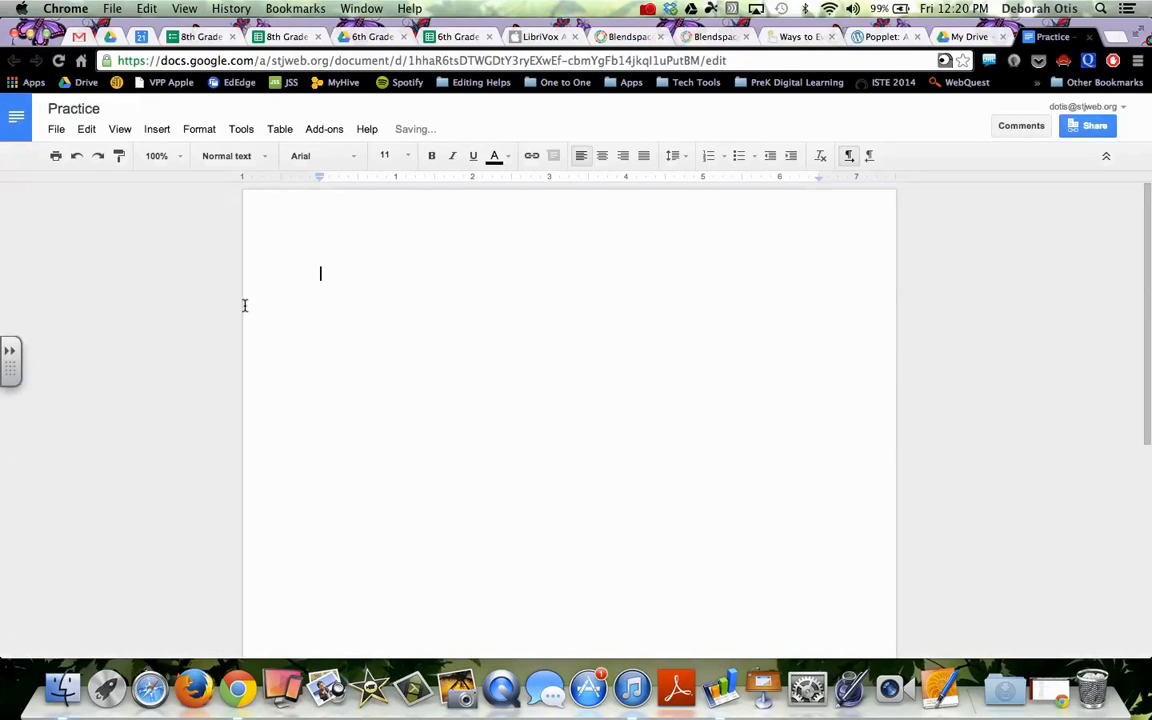
- Set the page color to cyan in the page setup, with portrait orientation
click(54, 129)
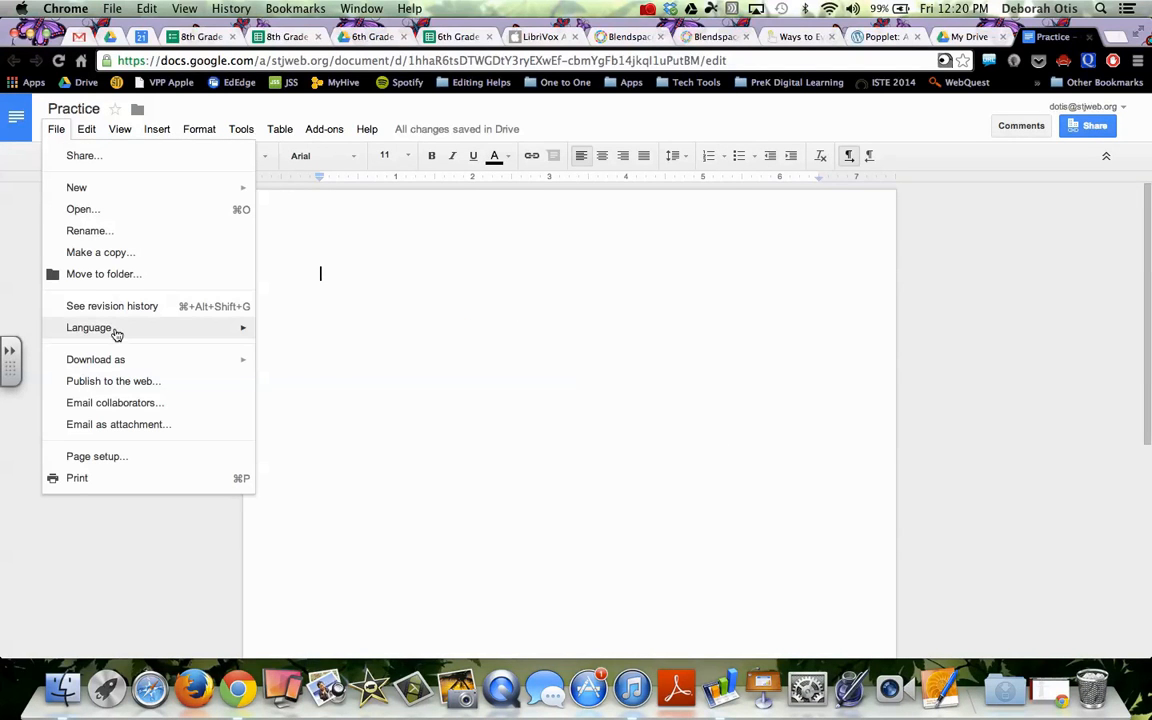
mouse_move(116, 335)
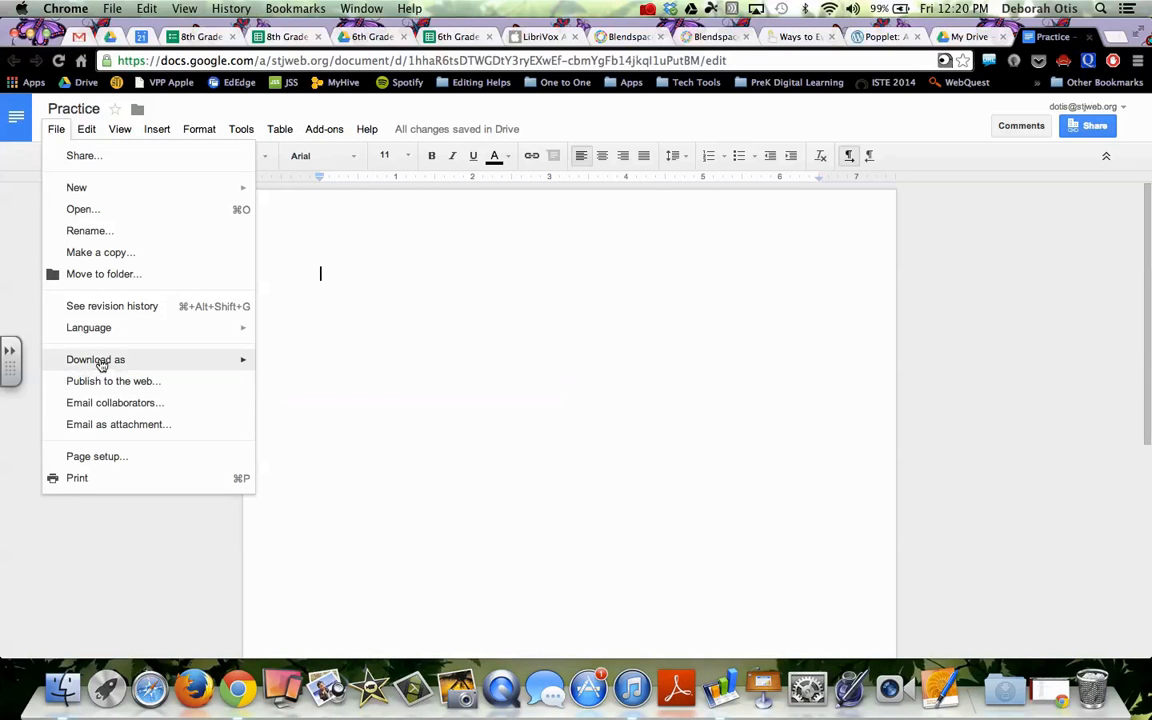
mouse_move(104, 362)
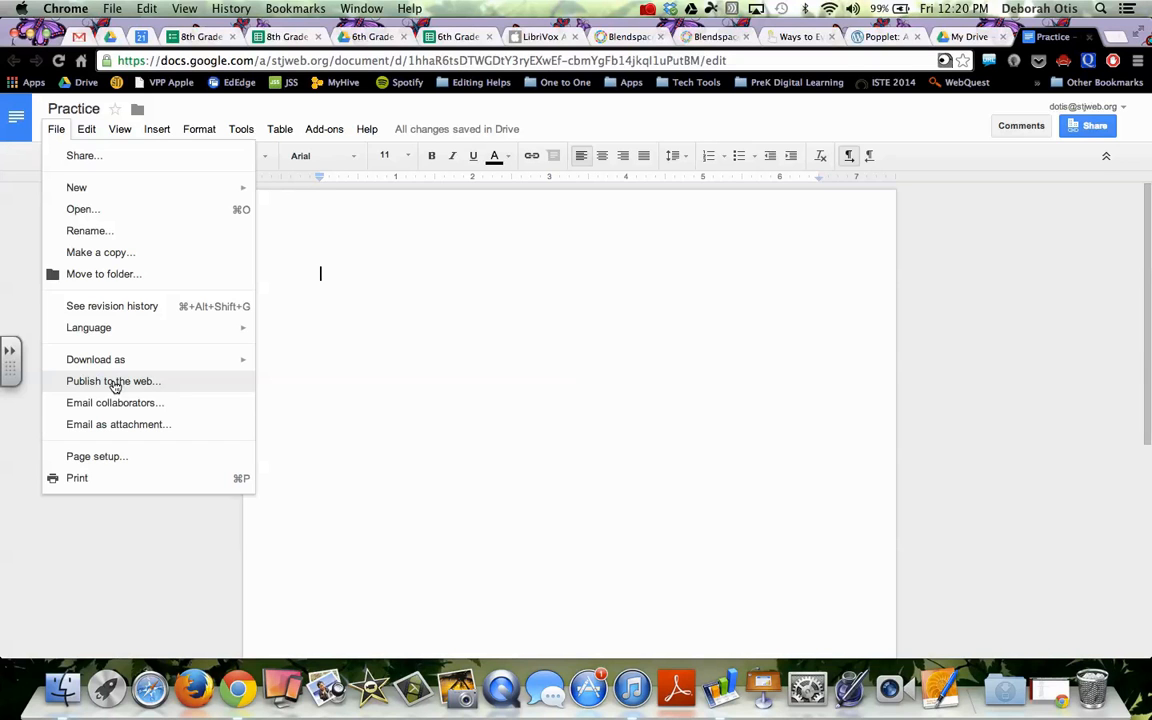
click(116, 462)
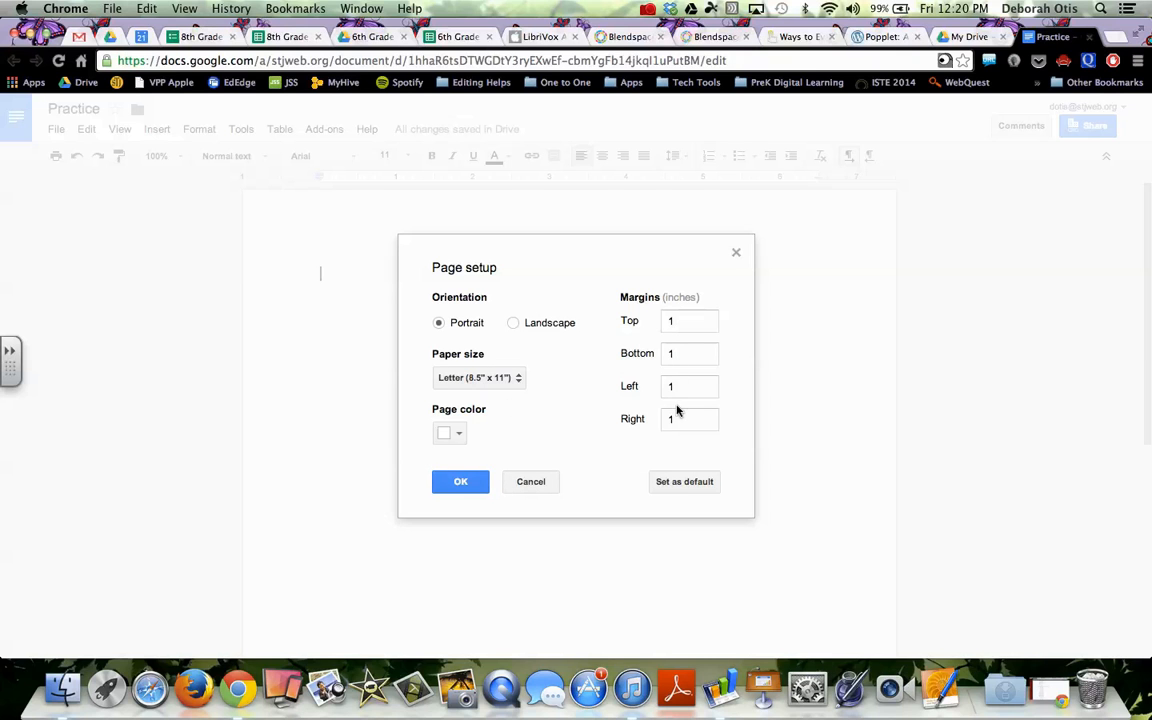
click(457, 433)
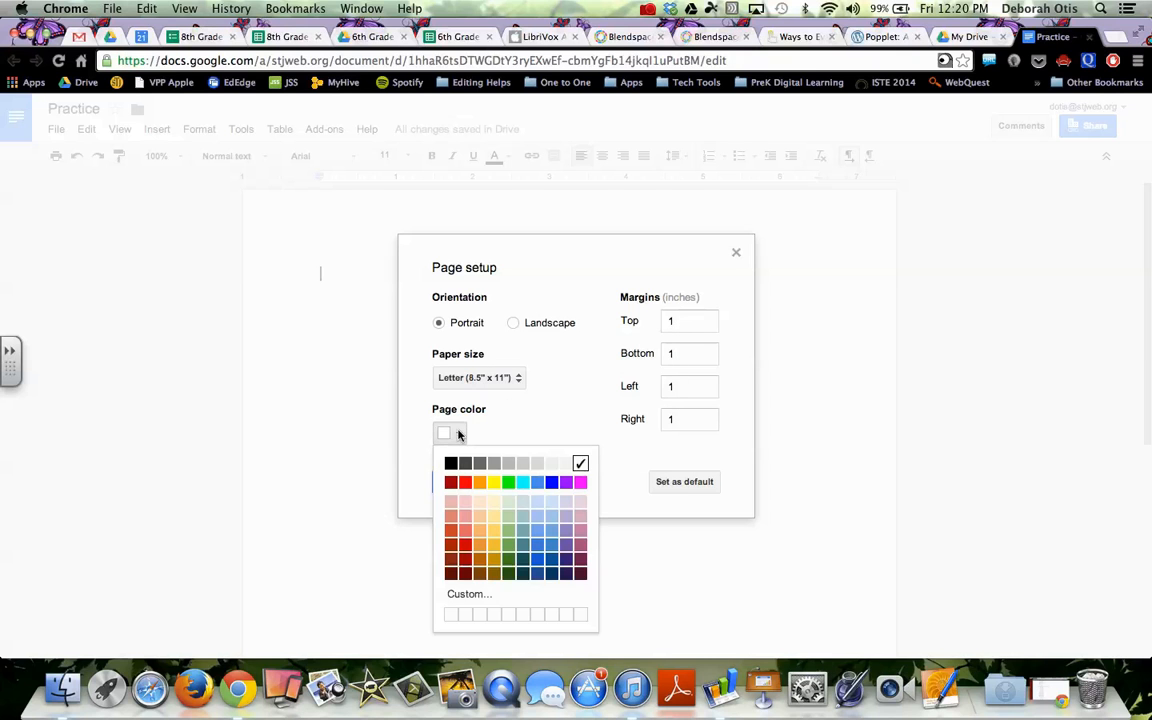
click(522, 484)
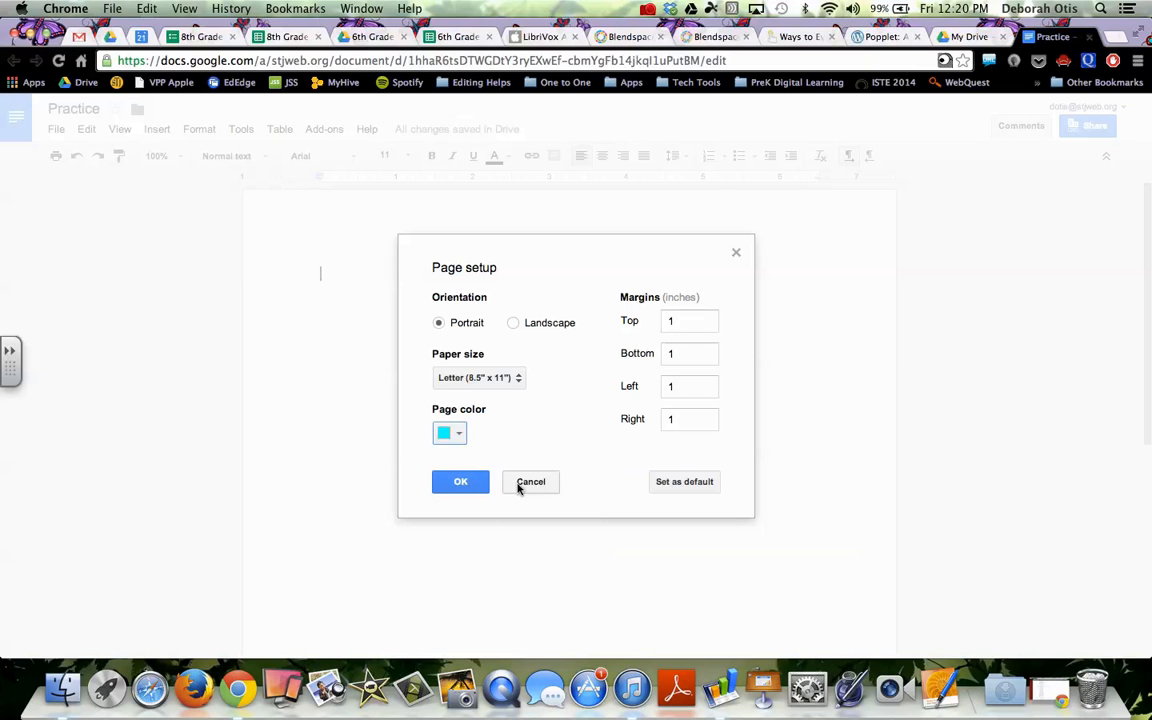
click(513, 322)
click(470, 323)
click(460, 482)
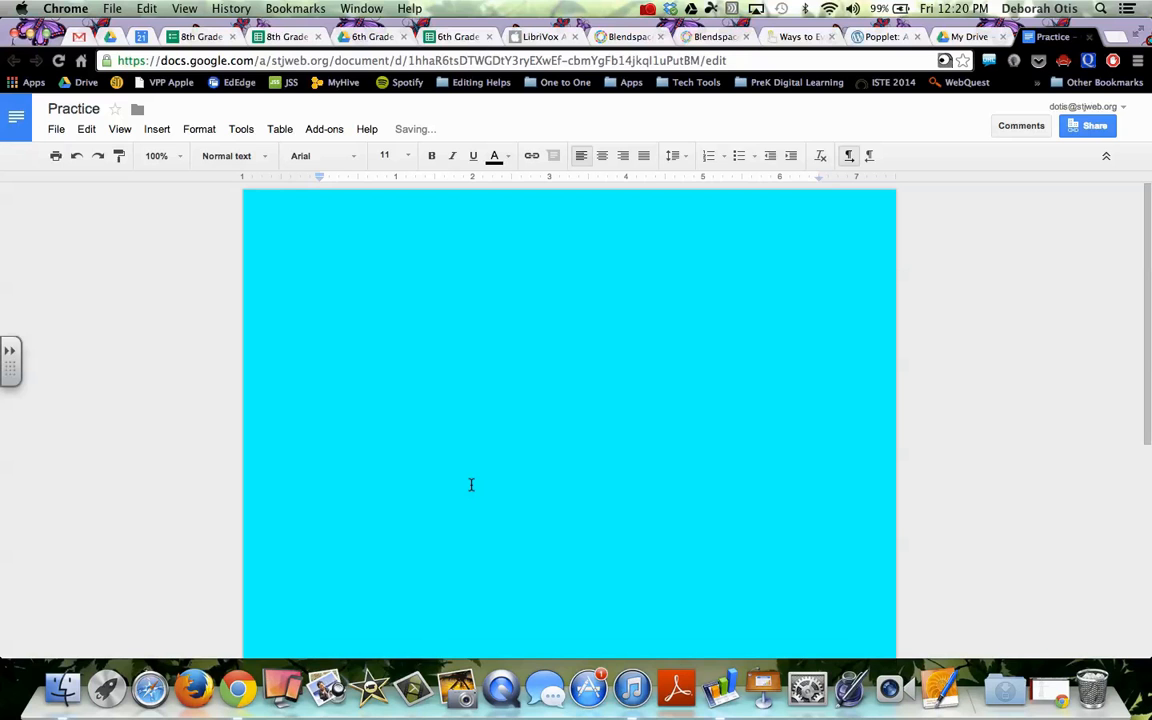
- Undo the page color change
click(57, 129)
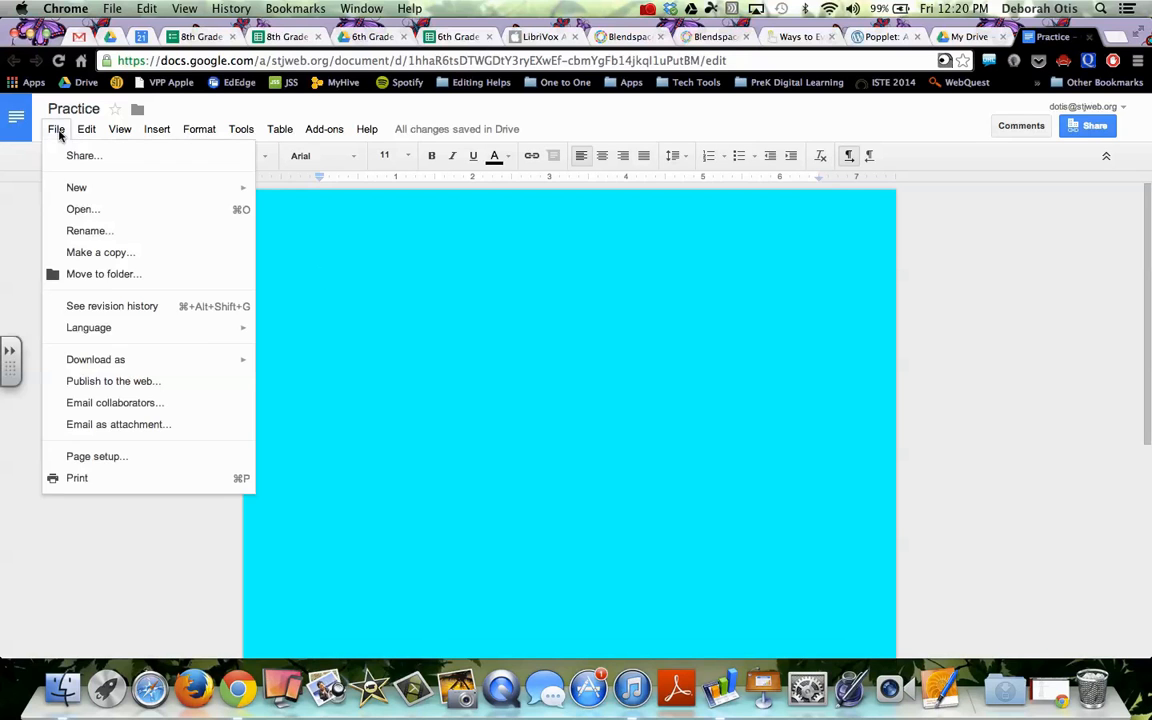
mouse_move(84, 133)
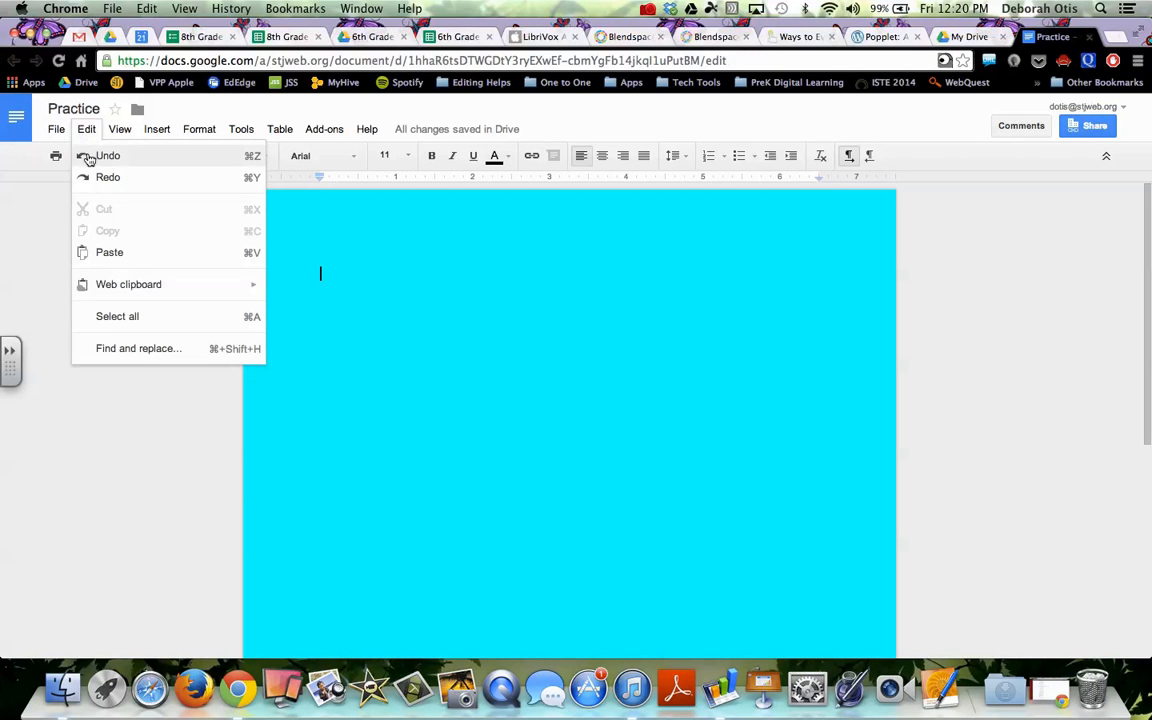
click(86, 156)
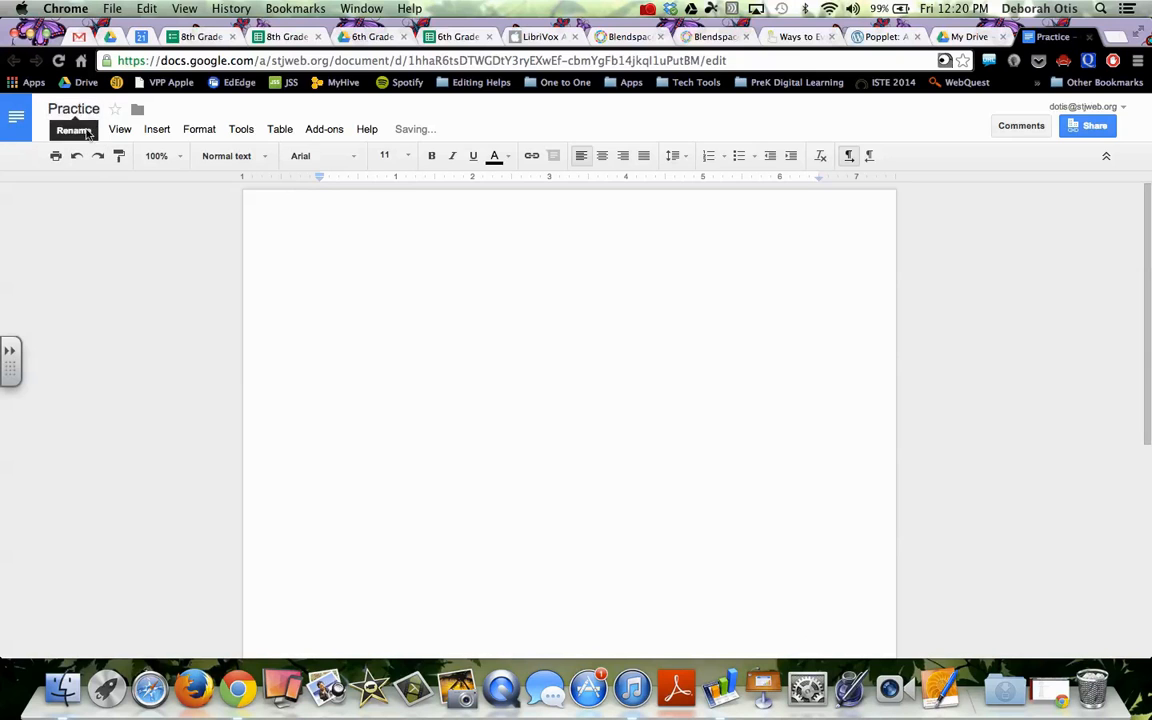
click(97, 133)
click(98, 137)
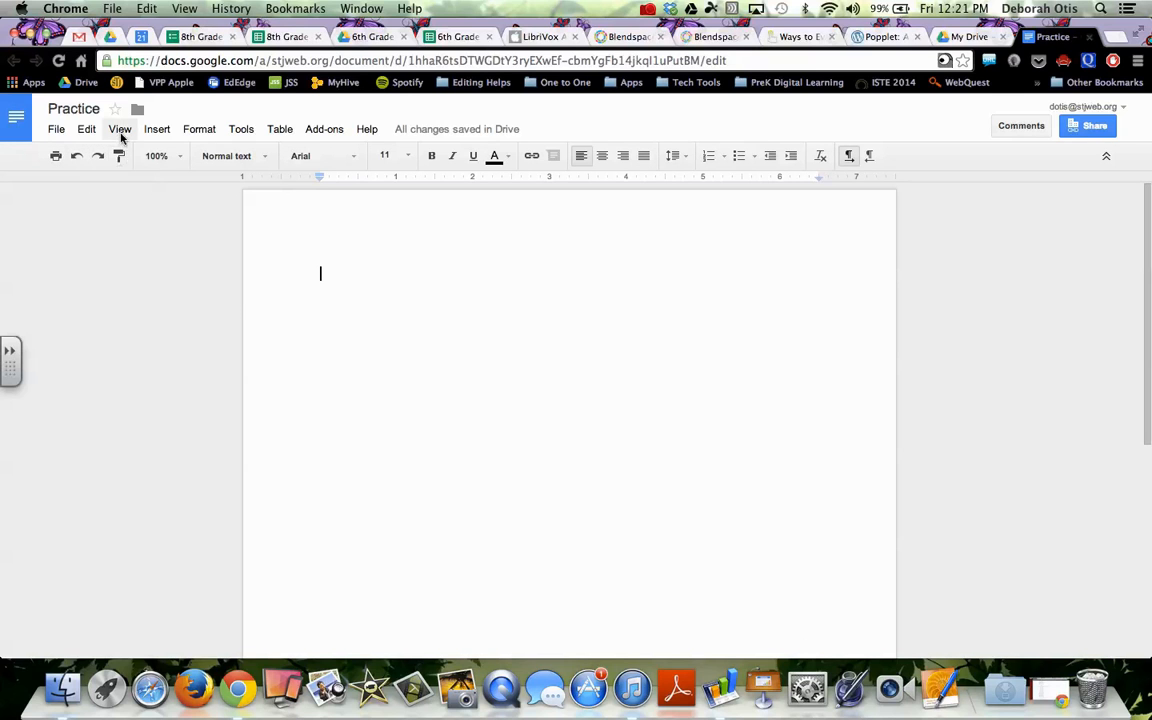
- Turn the print layout view off and back on
click(119, 131)
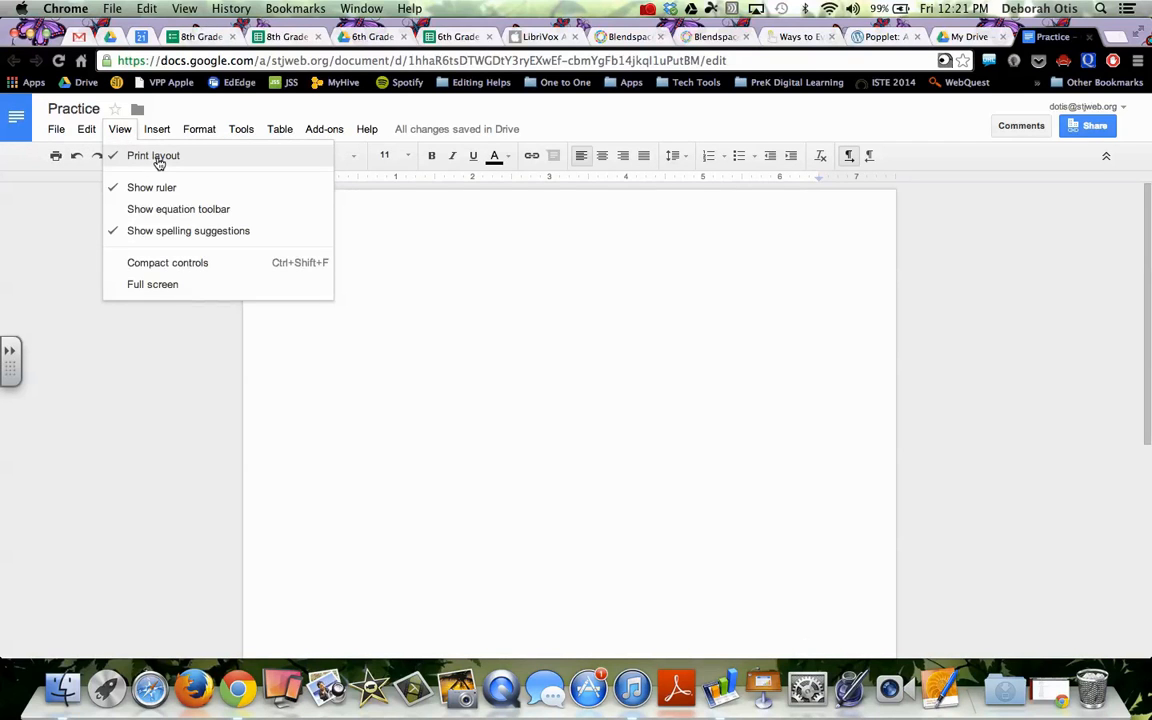
click(158, 158)
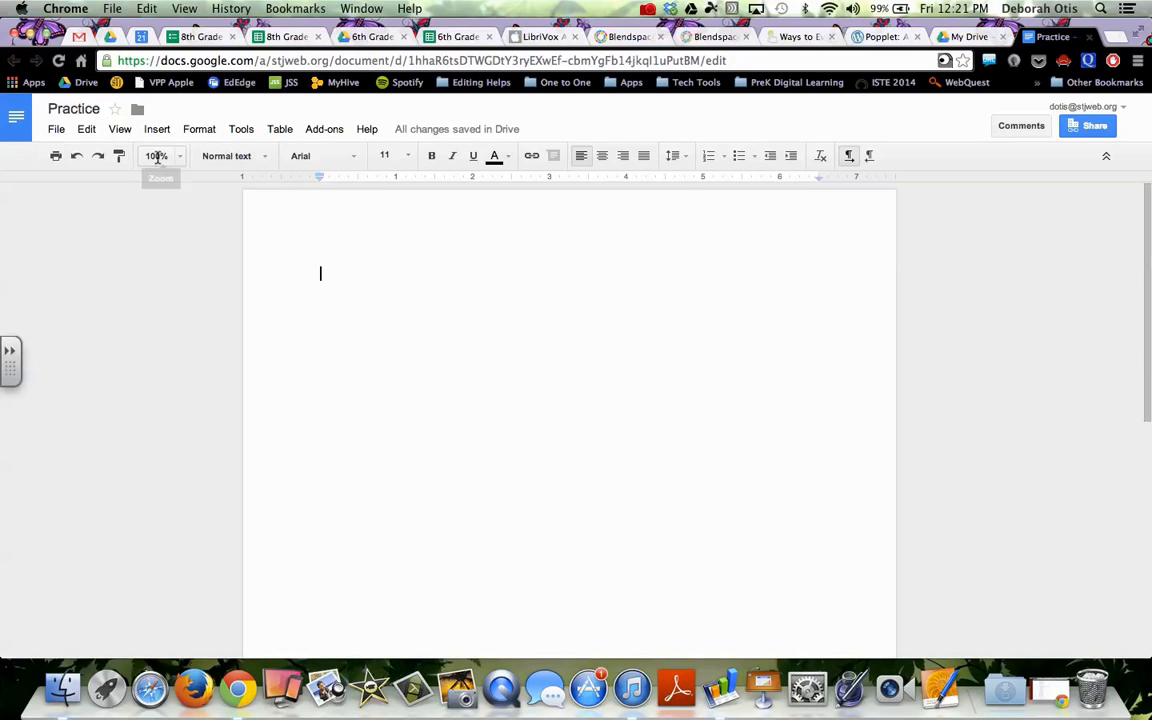
click(119, 129)
click(130, 159)
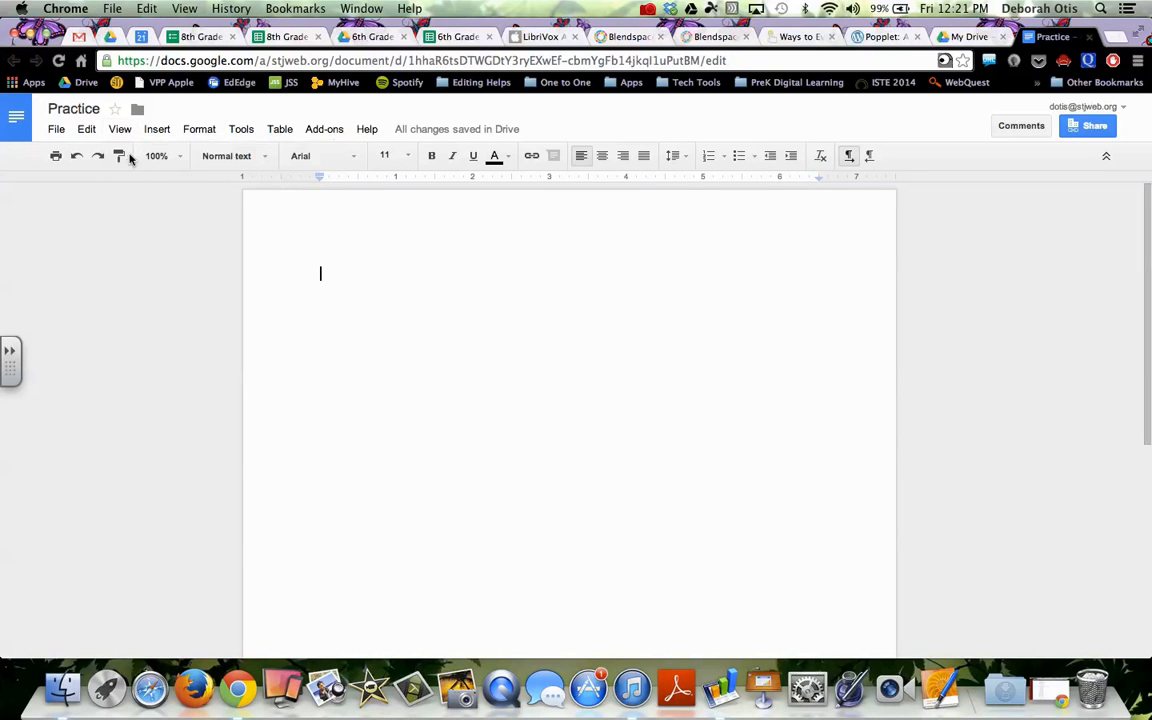
- Hide the document ruler and show it again
click(119, 130)
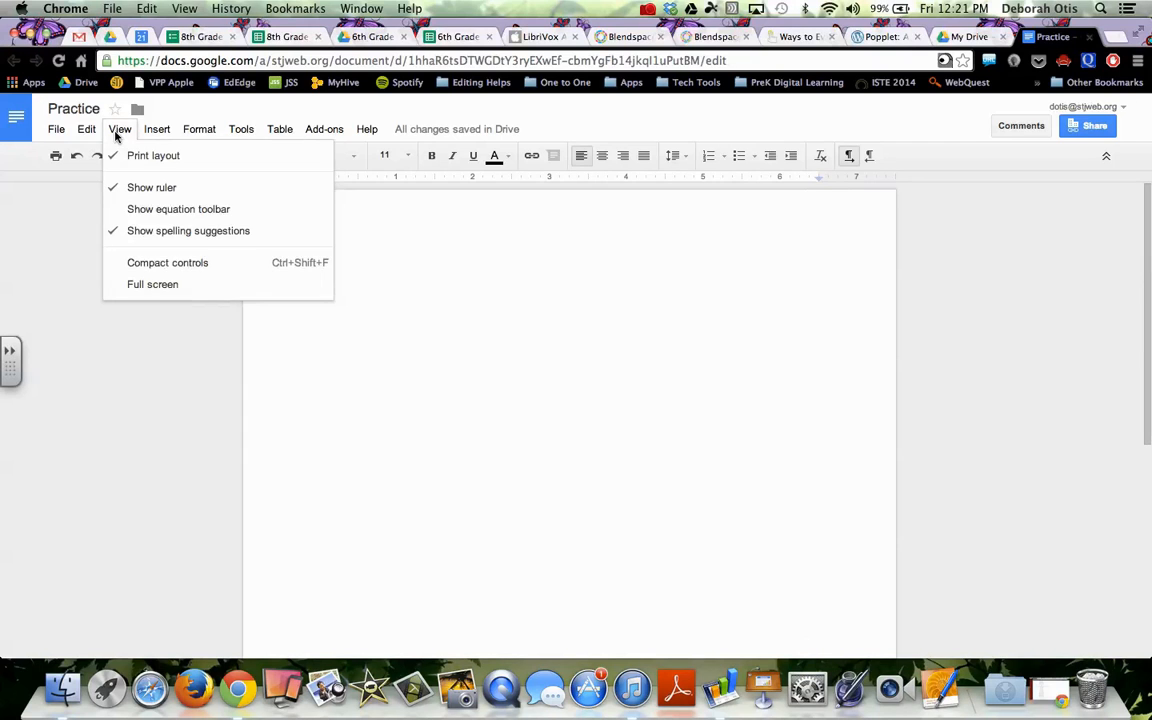
click(130, 188)
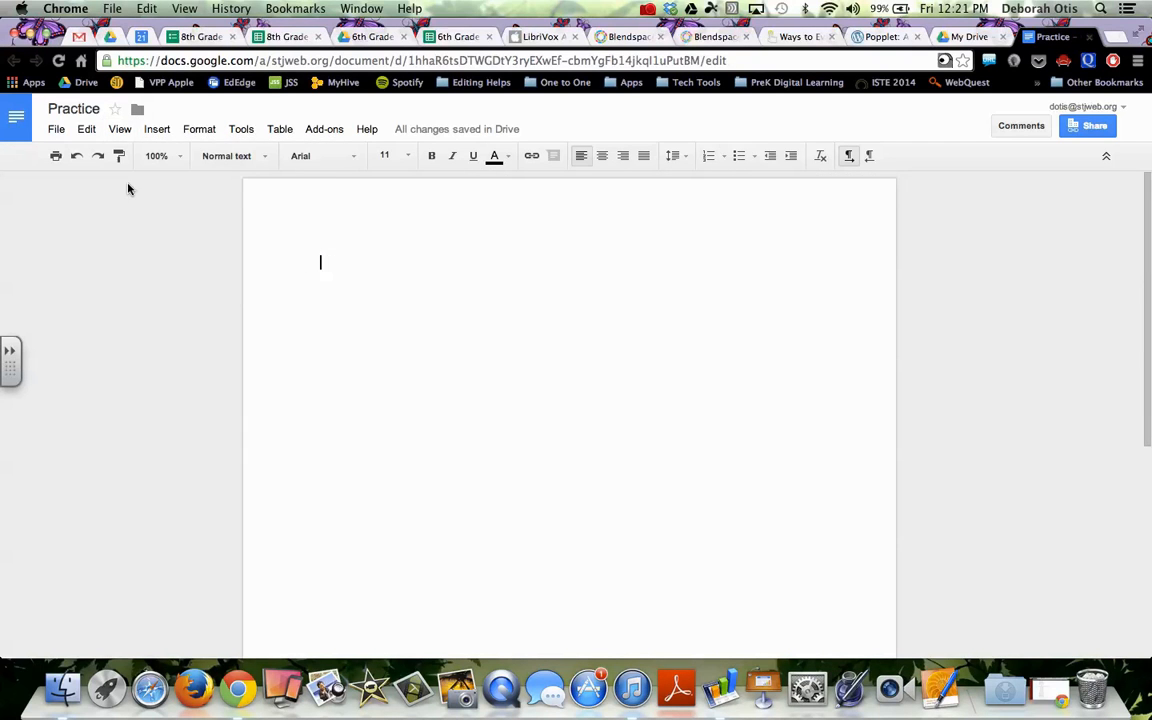
click(119, 129)
click(132, 189)
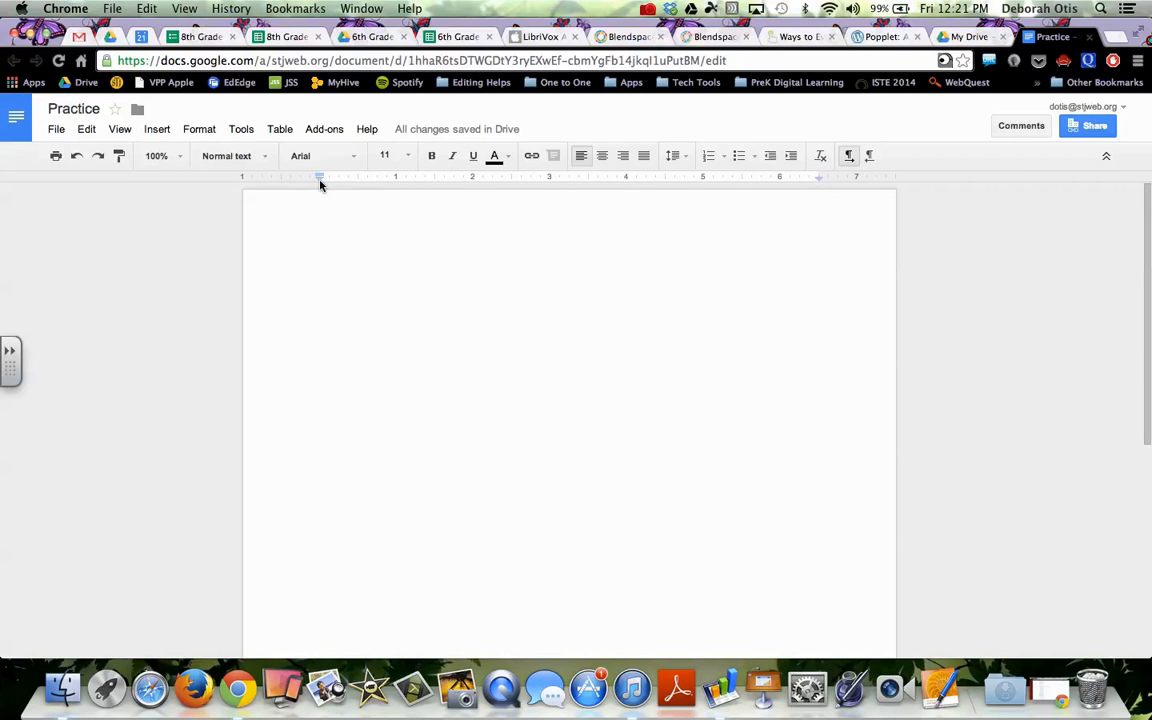
- Show the equation toolbar, look over its symbol groups such as math operations, and hide it again
click(120, 130)
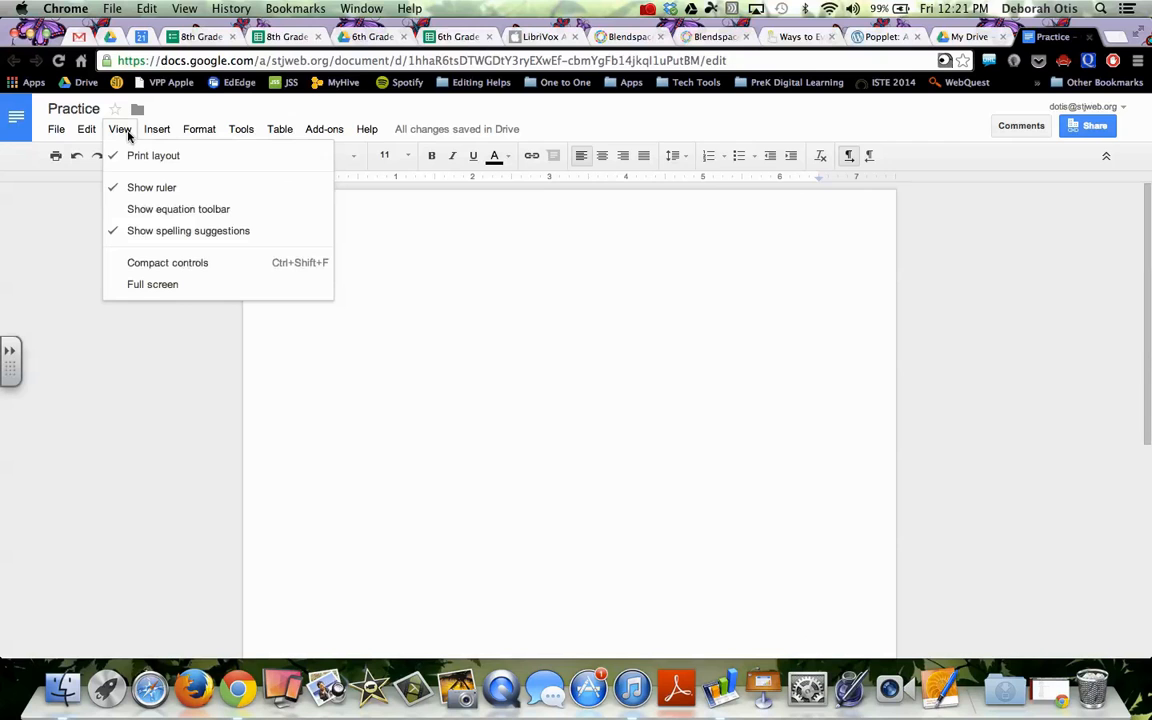
click(158, 210)
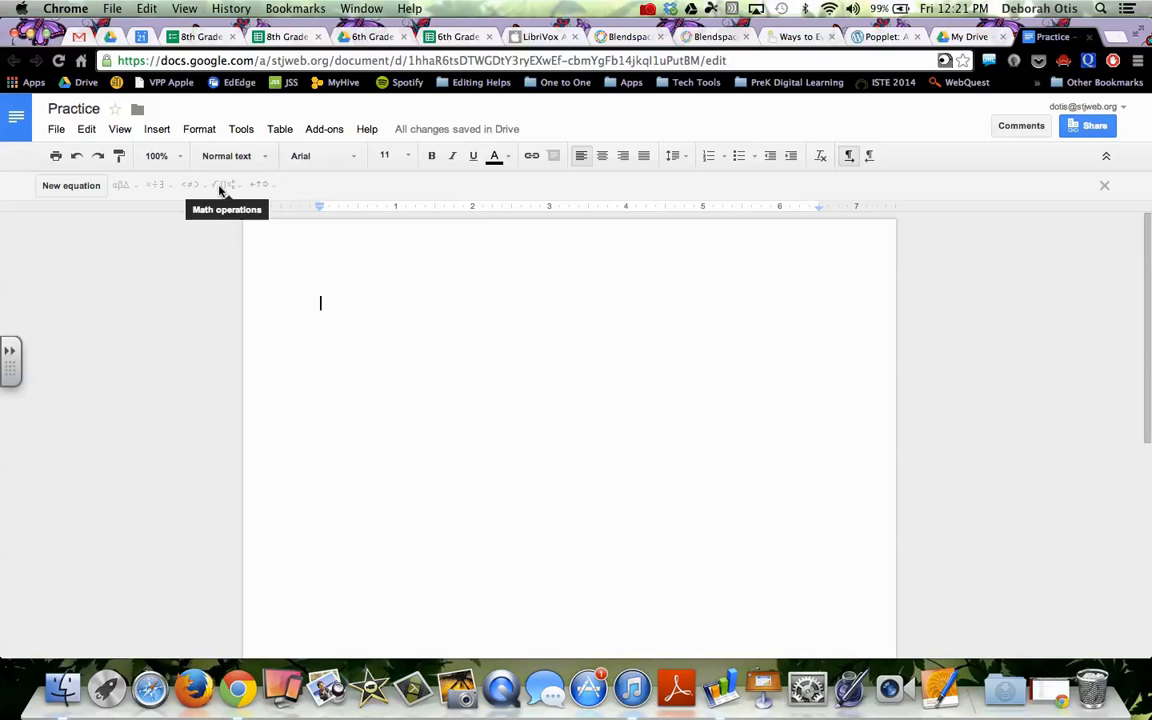
click(202, 127)
mouse_move(155, 135)
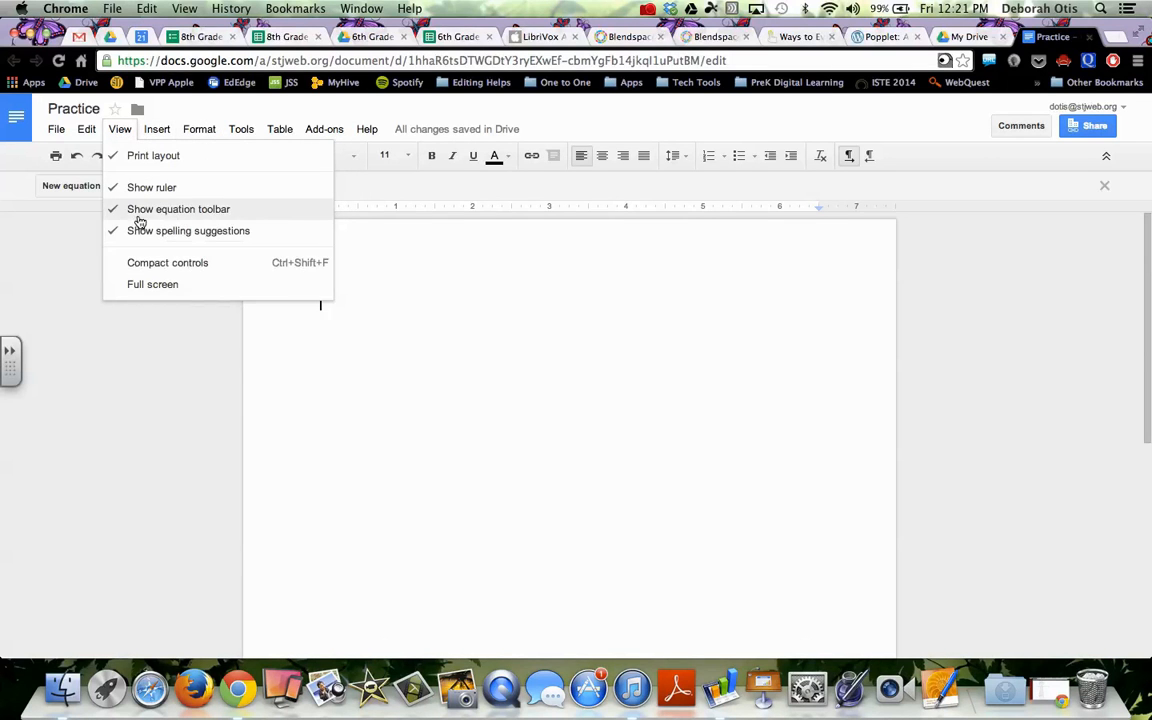
click(138, 213)
- Switch the document to full screen and return to the normal view with its controls
click(120, 129)
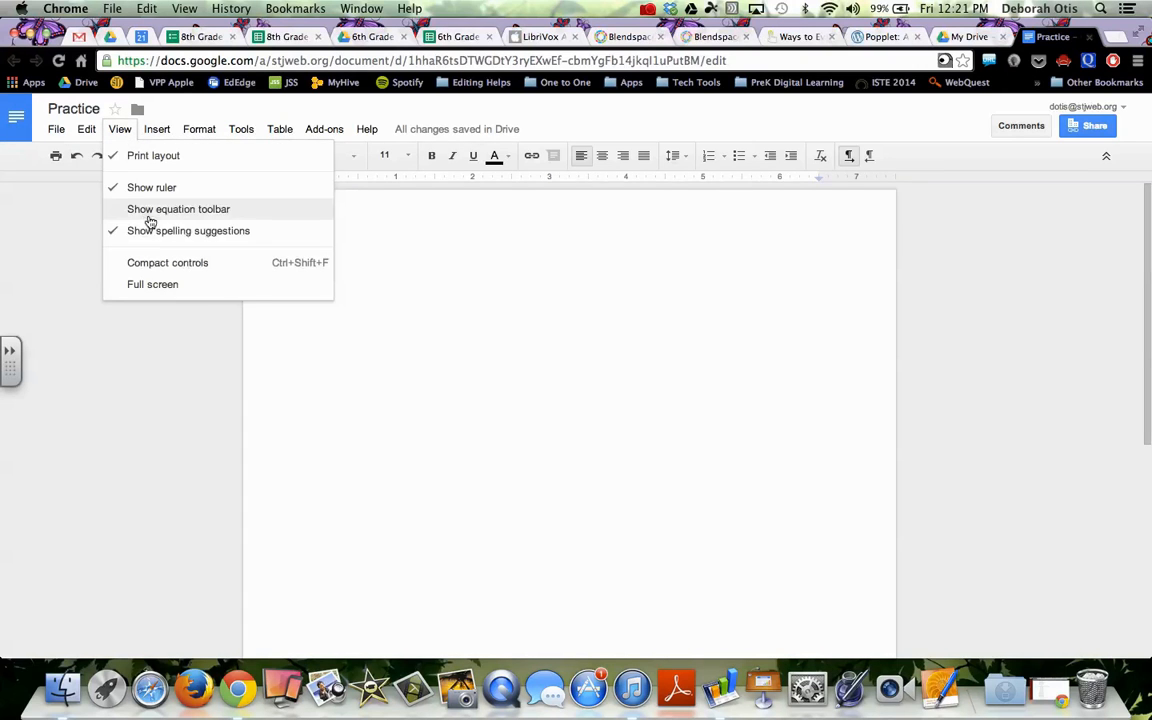
click(146, 285)
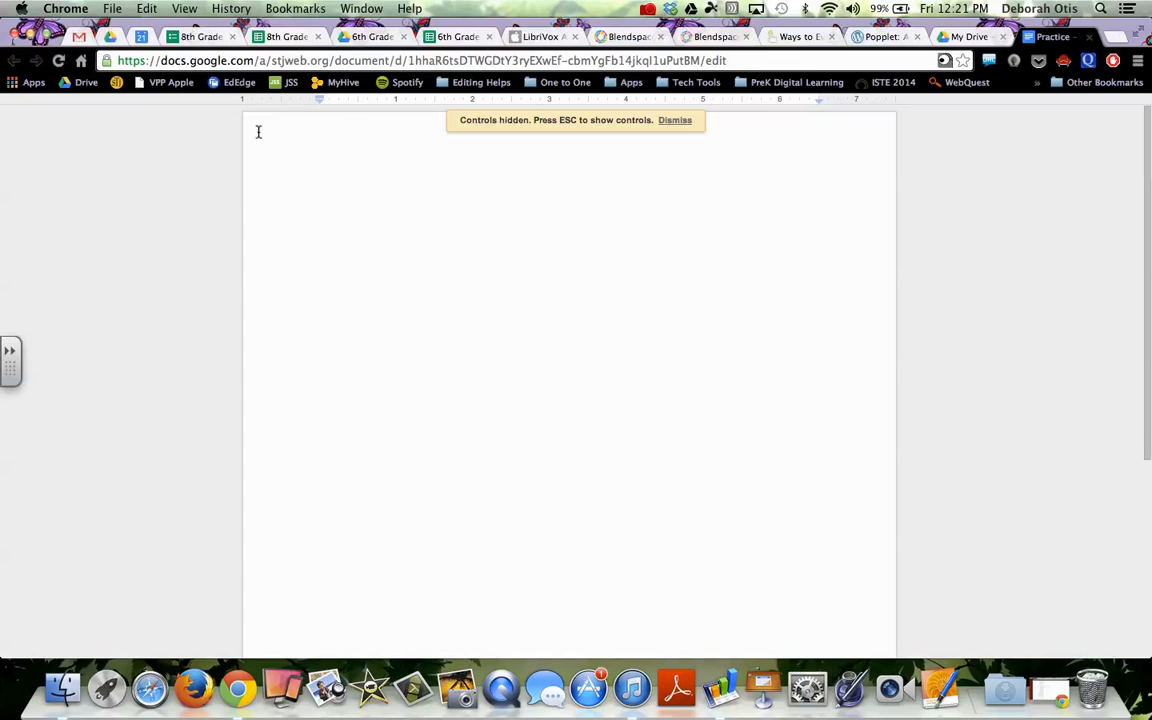
key(Escape)
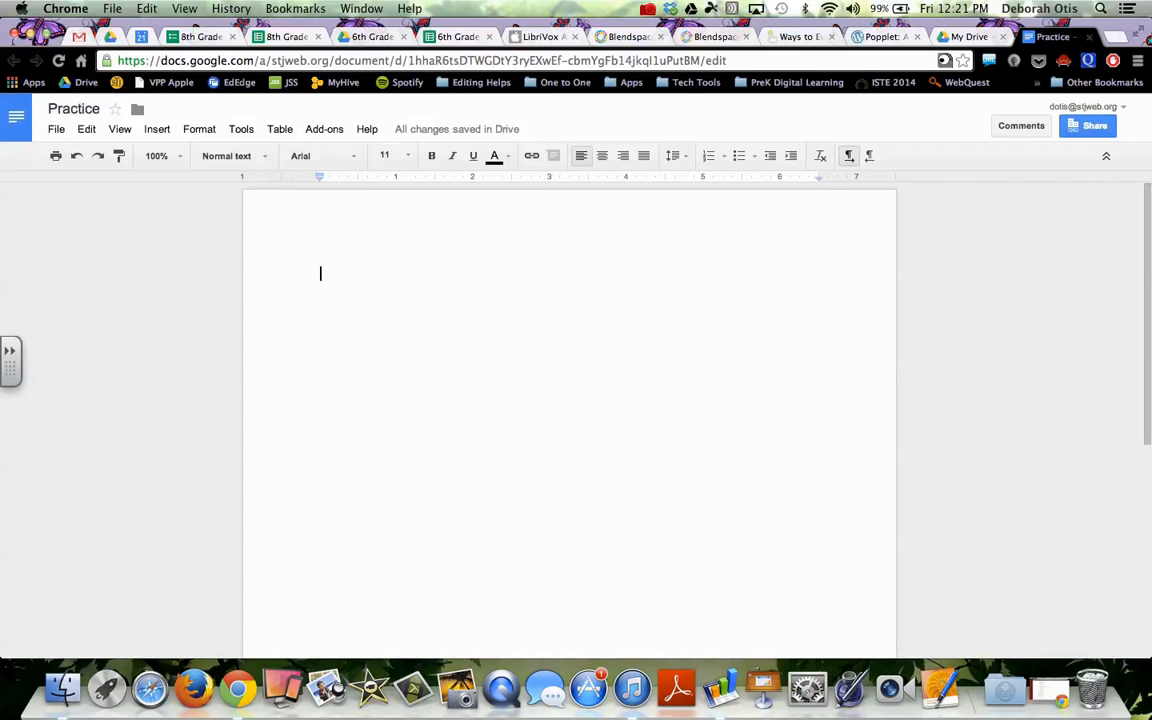
click(207, 130)
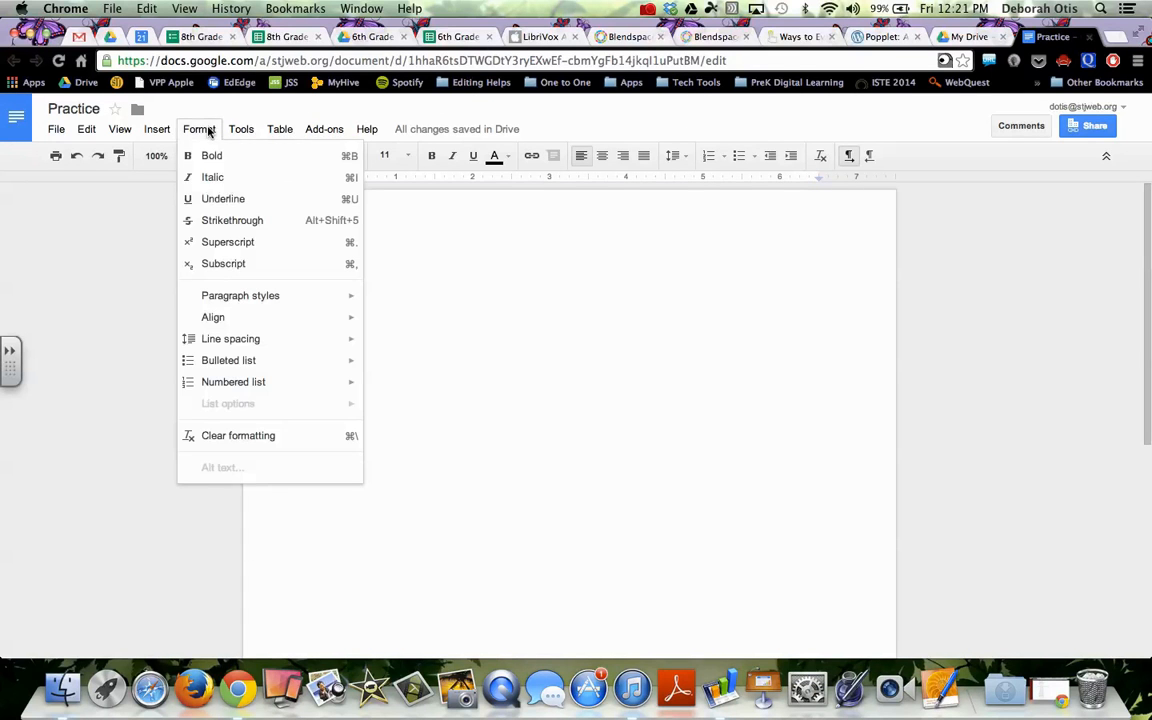
click(204, 132)
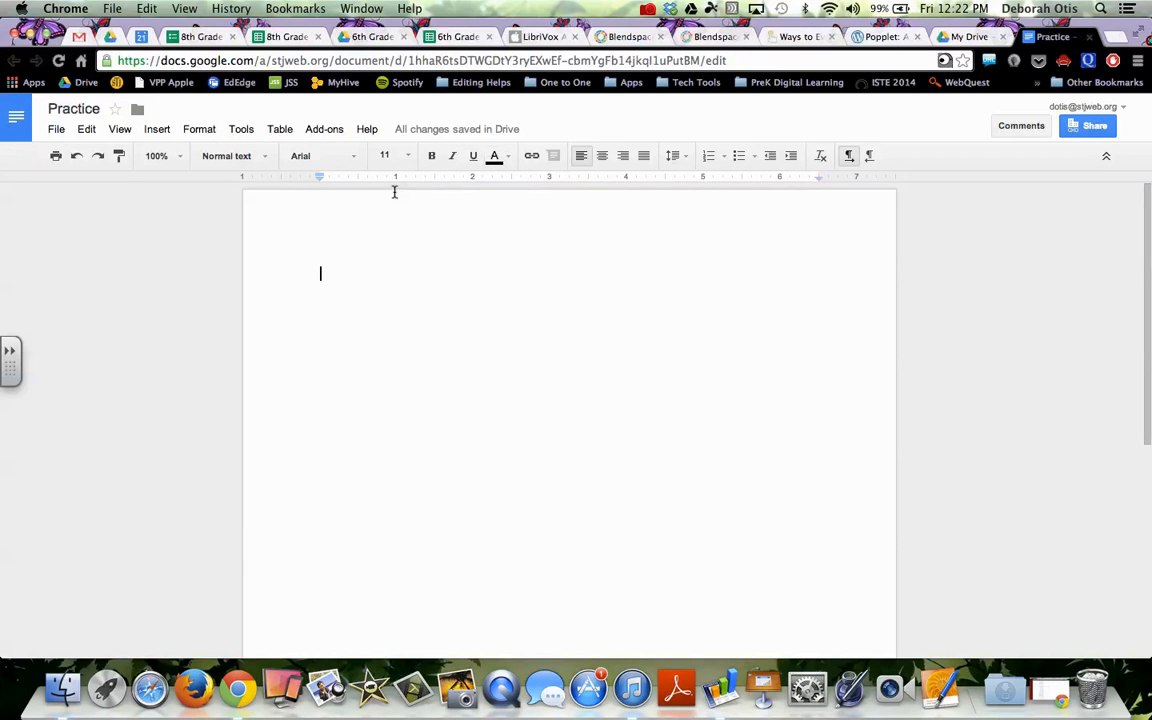
mouse_move(399, 131)
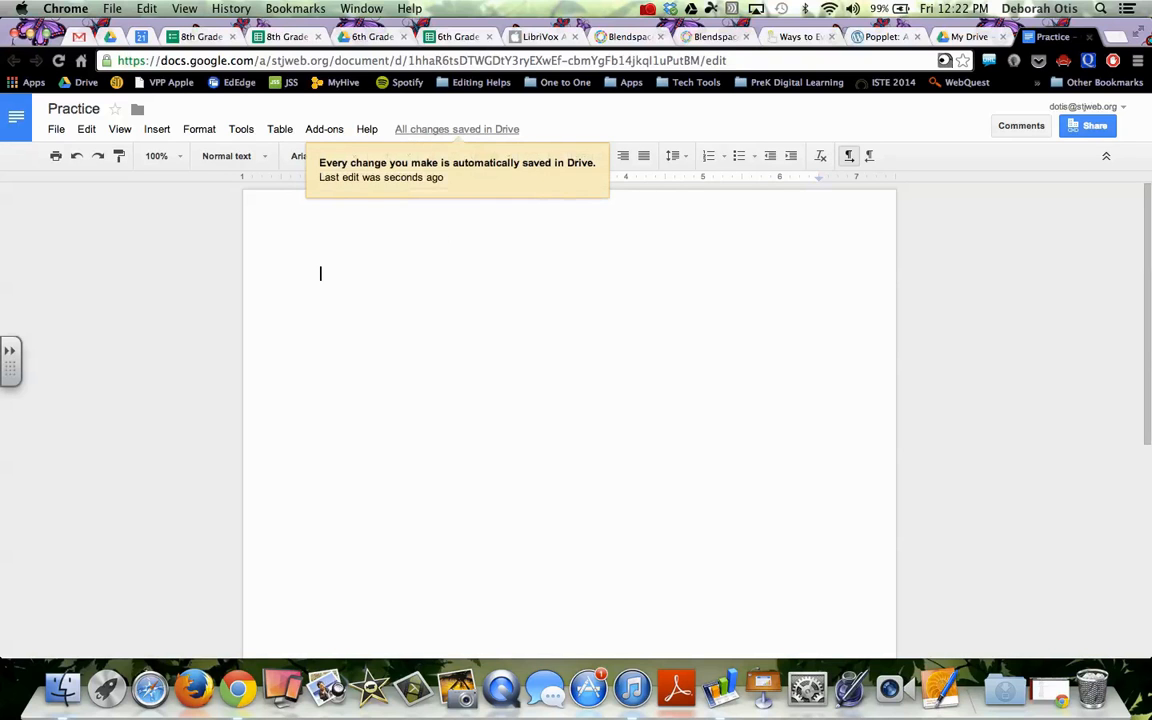
- Enter the word "Hello" on the first line of the blank document
text(he)
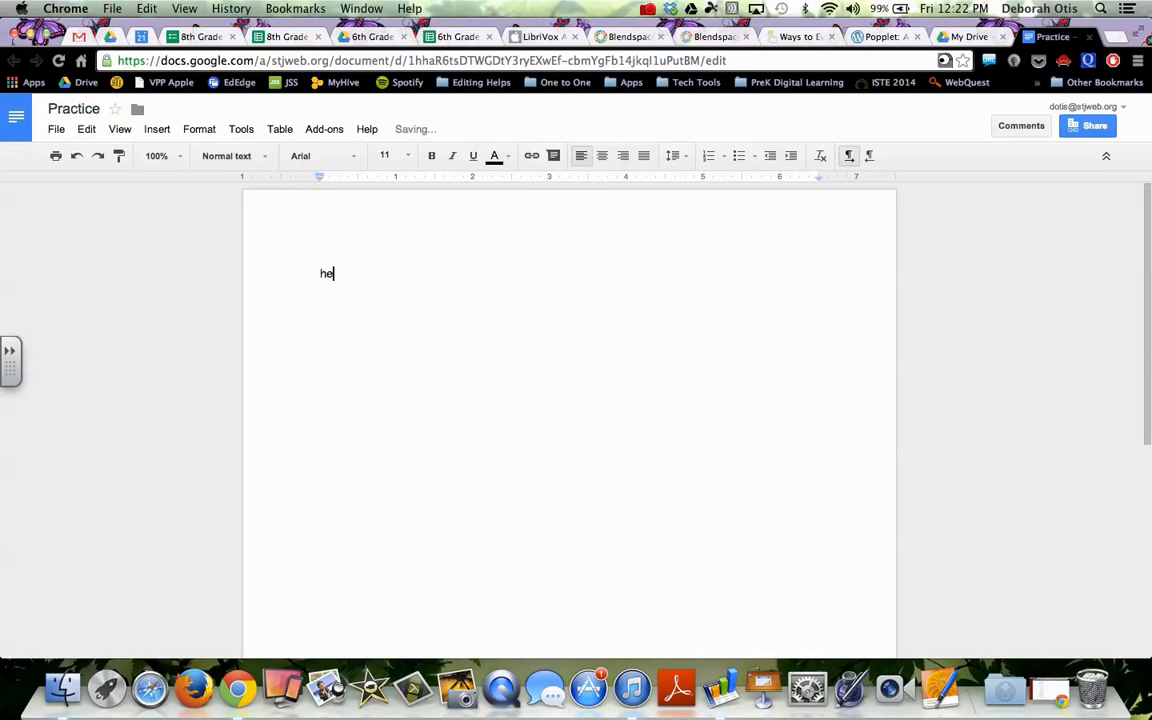
key(BackSpace)
key(BackSpace)
key(BackSpace)
- Make the word "Hello" bold, italic and underlined, and color its text dark teal
drag(350, 273, 311, 273)
click(429, 156)
click(452, 156)
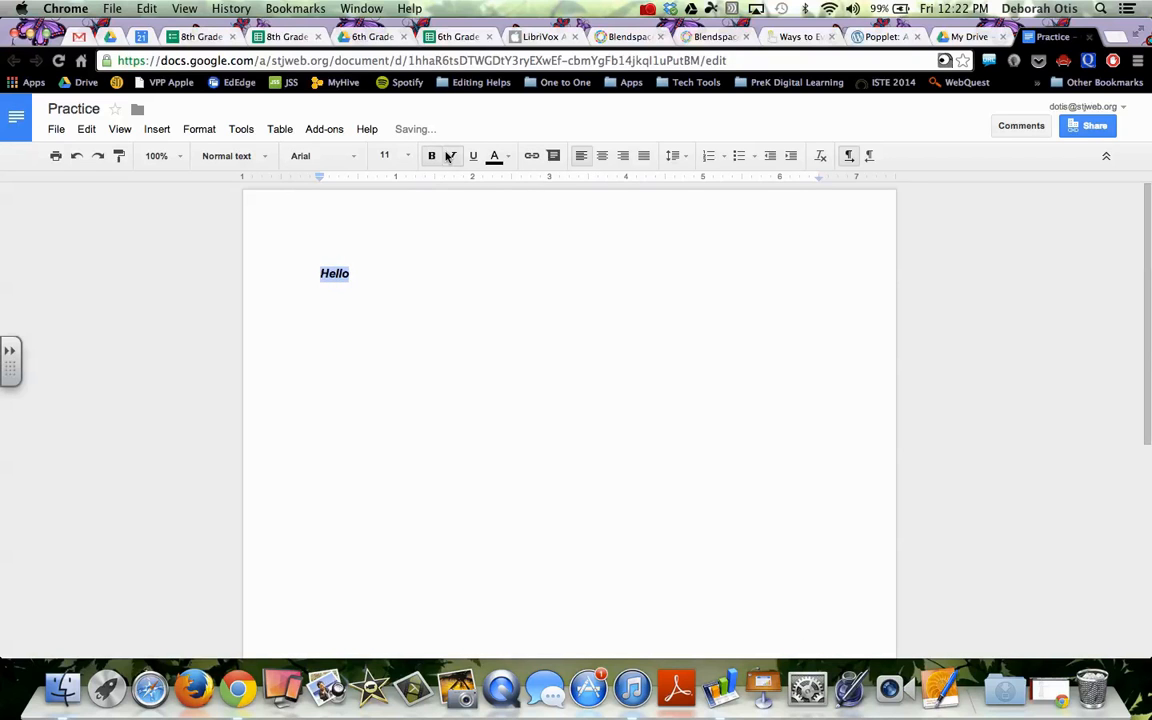
click(473, 156)
click(494, 156)
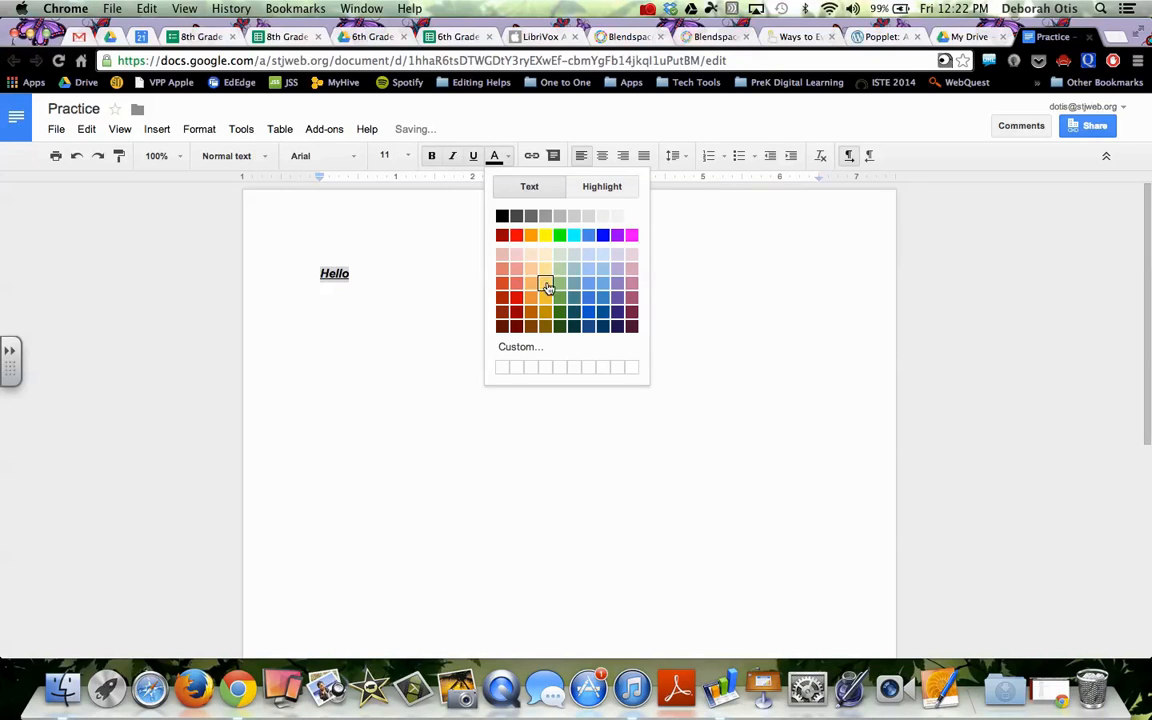
click(574, 318)
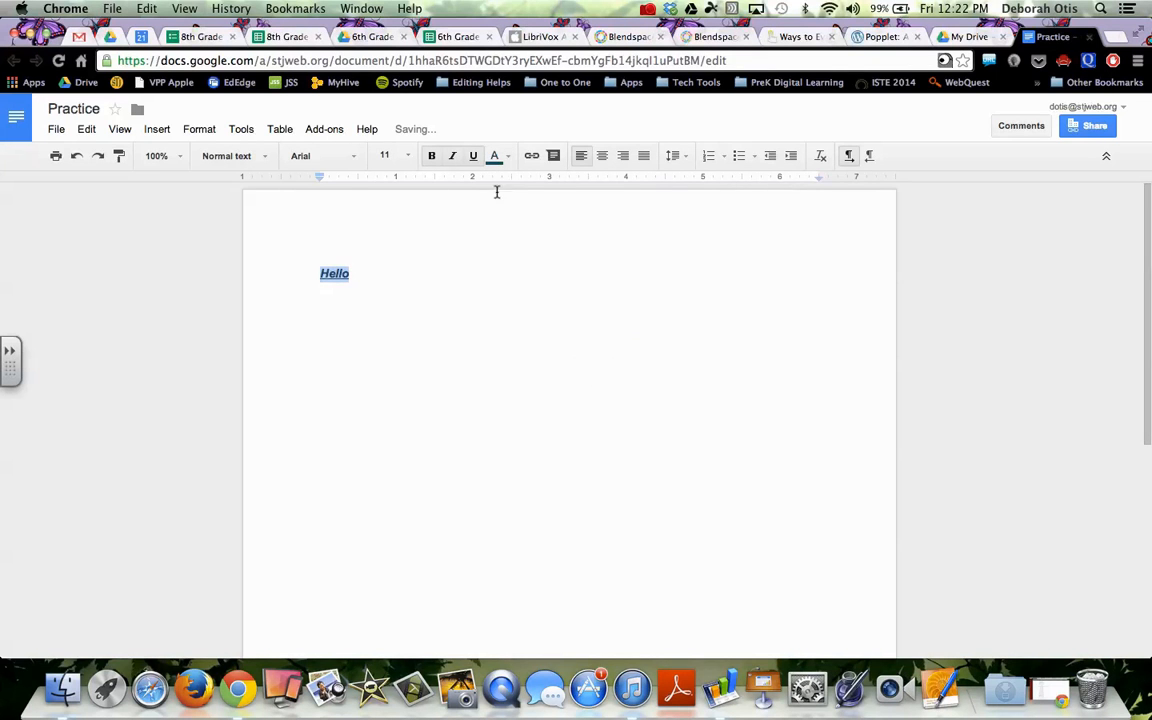
click(531, 156)
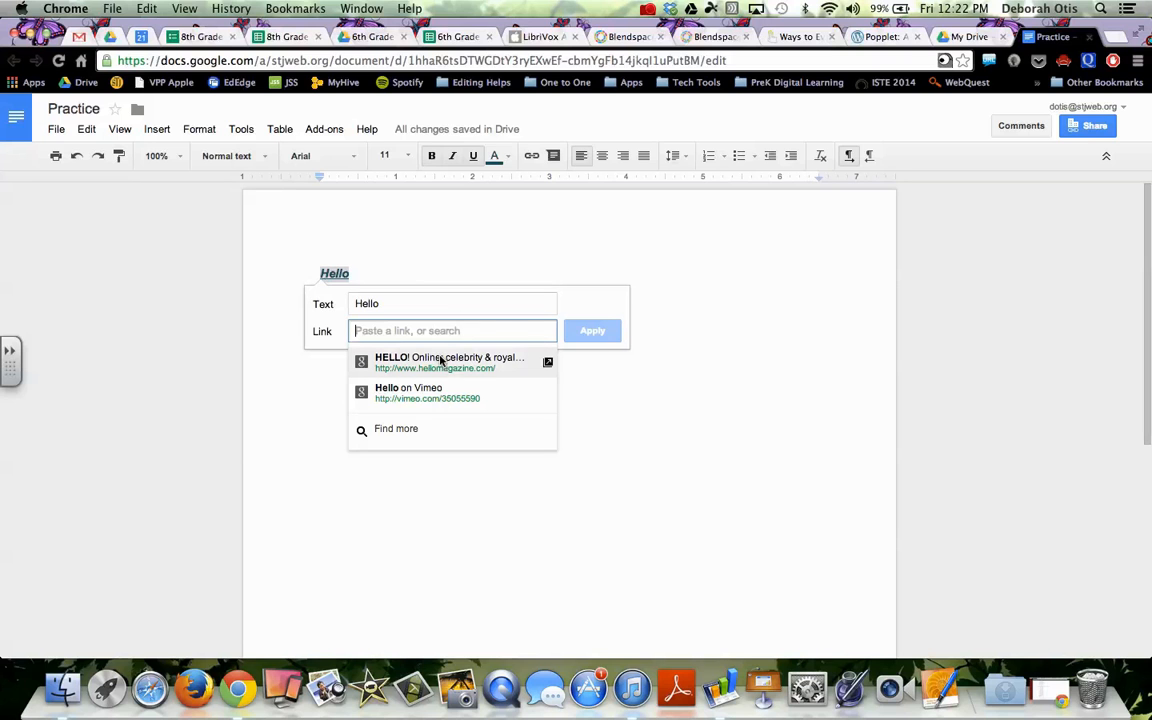
click(439, 362)
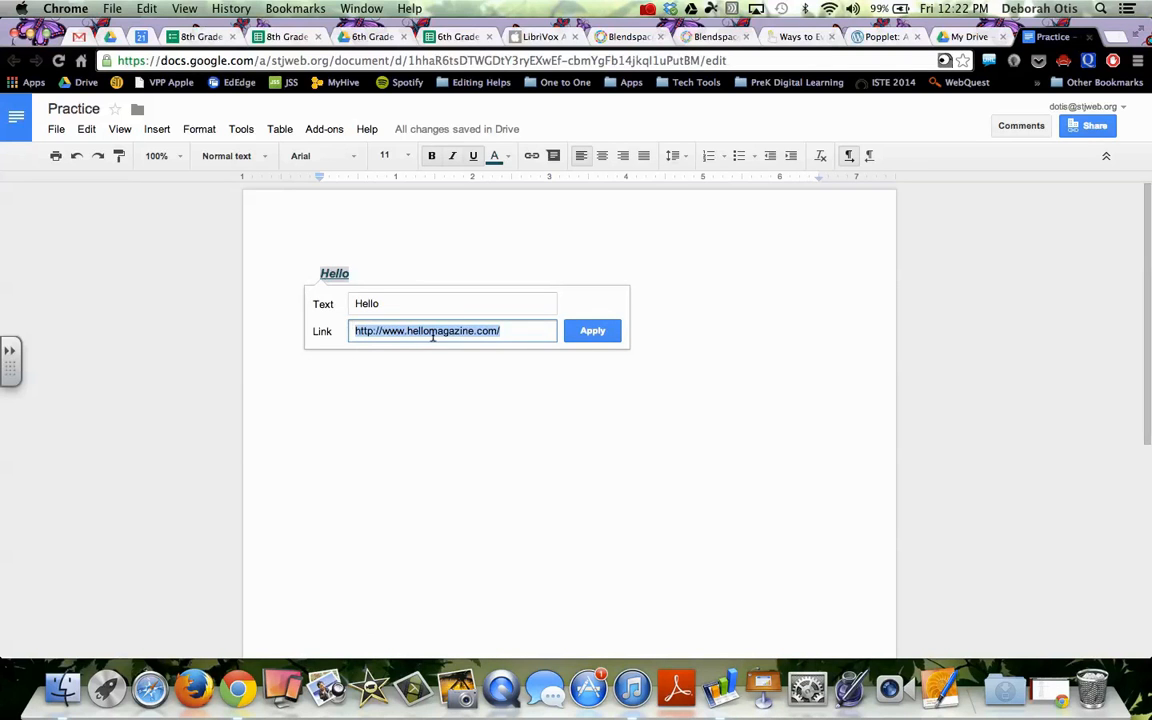
click(595, 332)
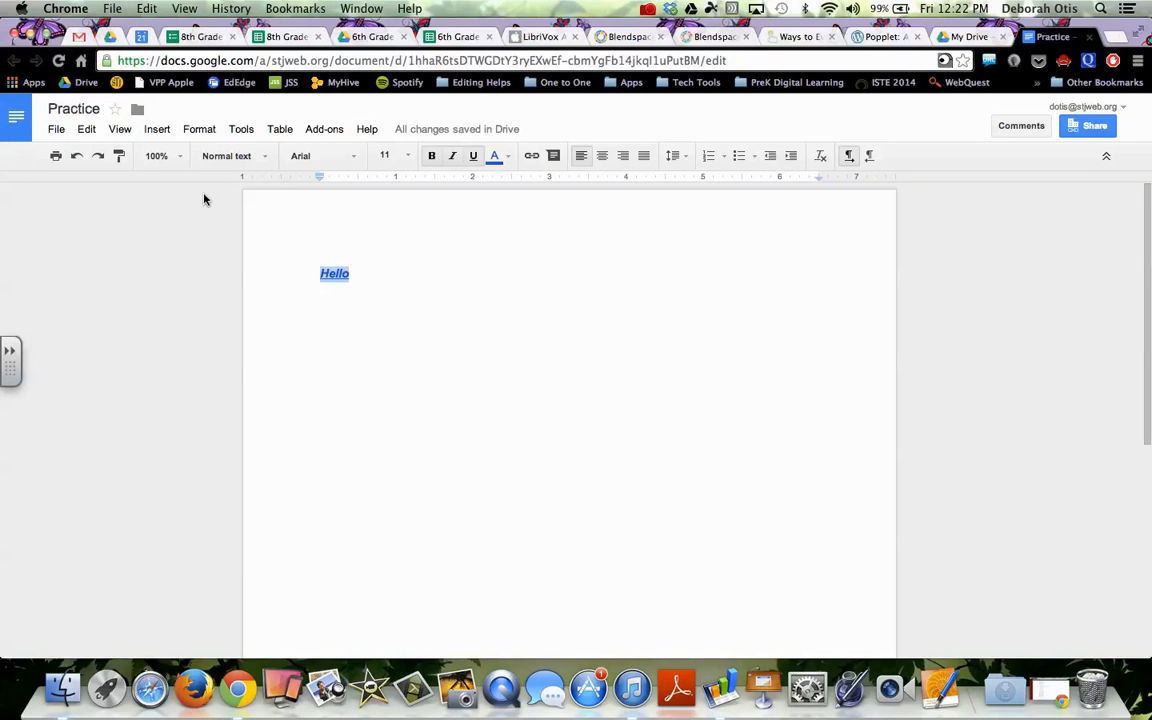
click(89, 129)
click(100, 152)
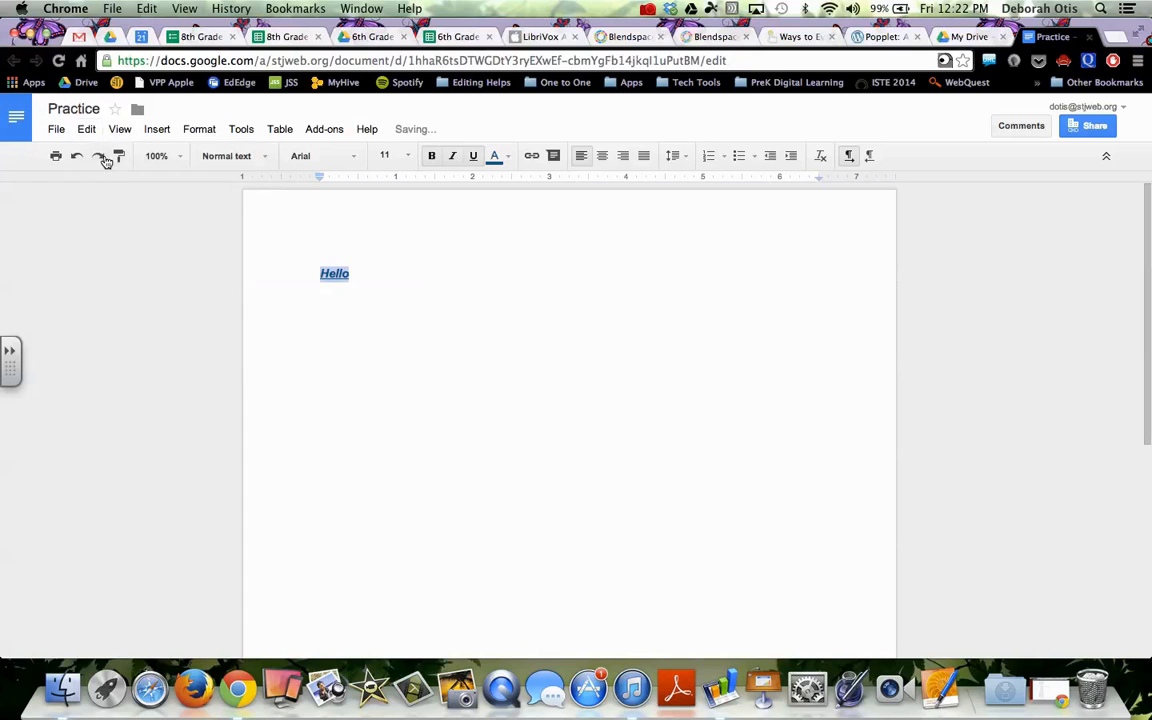
- Add the Shadows Into Light font from the full font collection and apply it to "Hello"
click(355, 158)
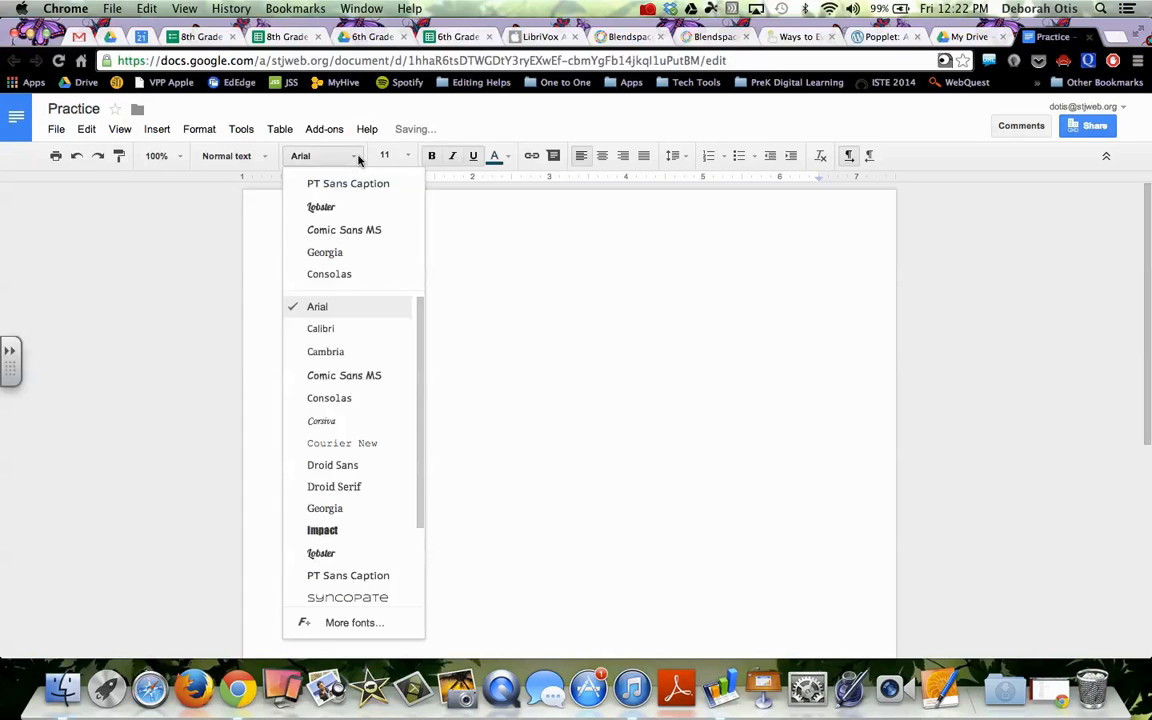
click(320, 622)
scroll(463, 444, down, 15)
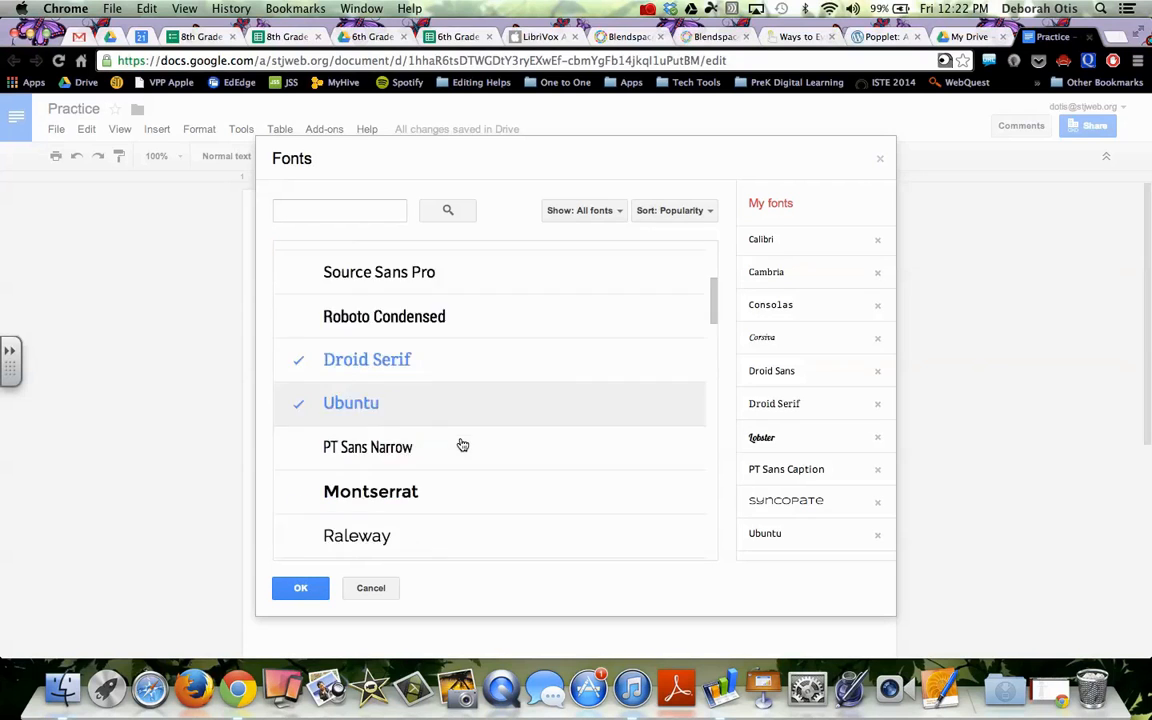
scroll(463, 444, down, 5)
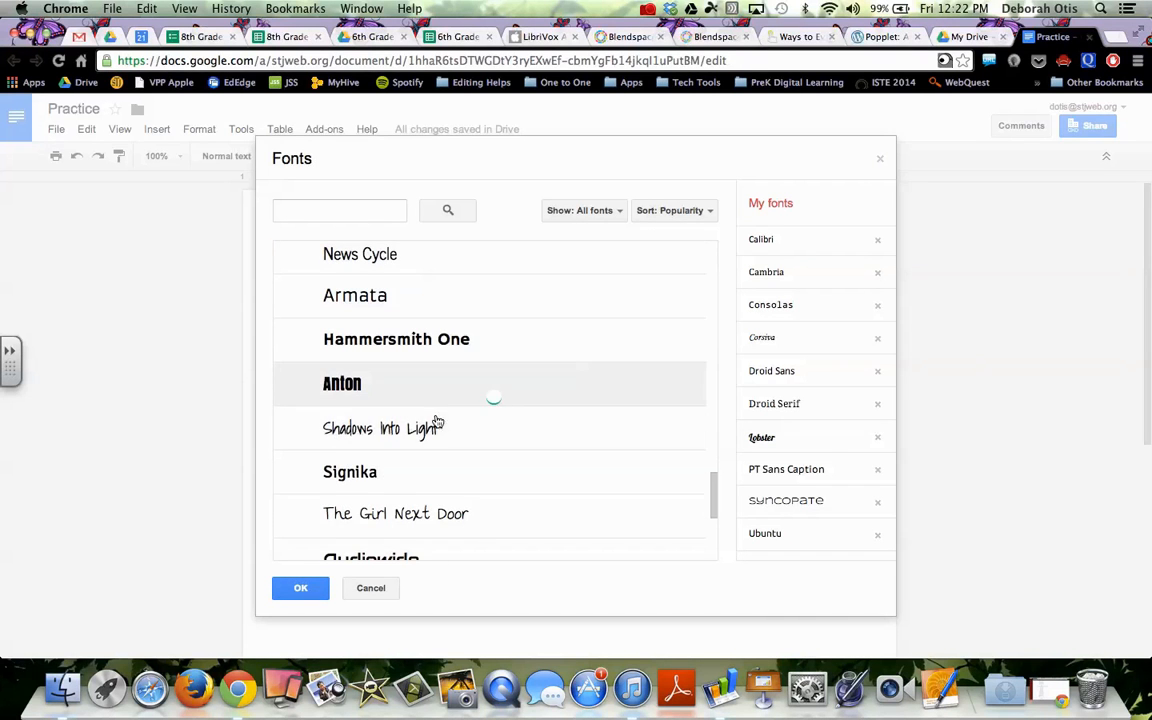
click(380, 428)
click(316, 588)
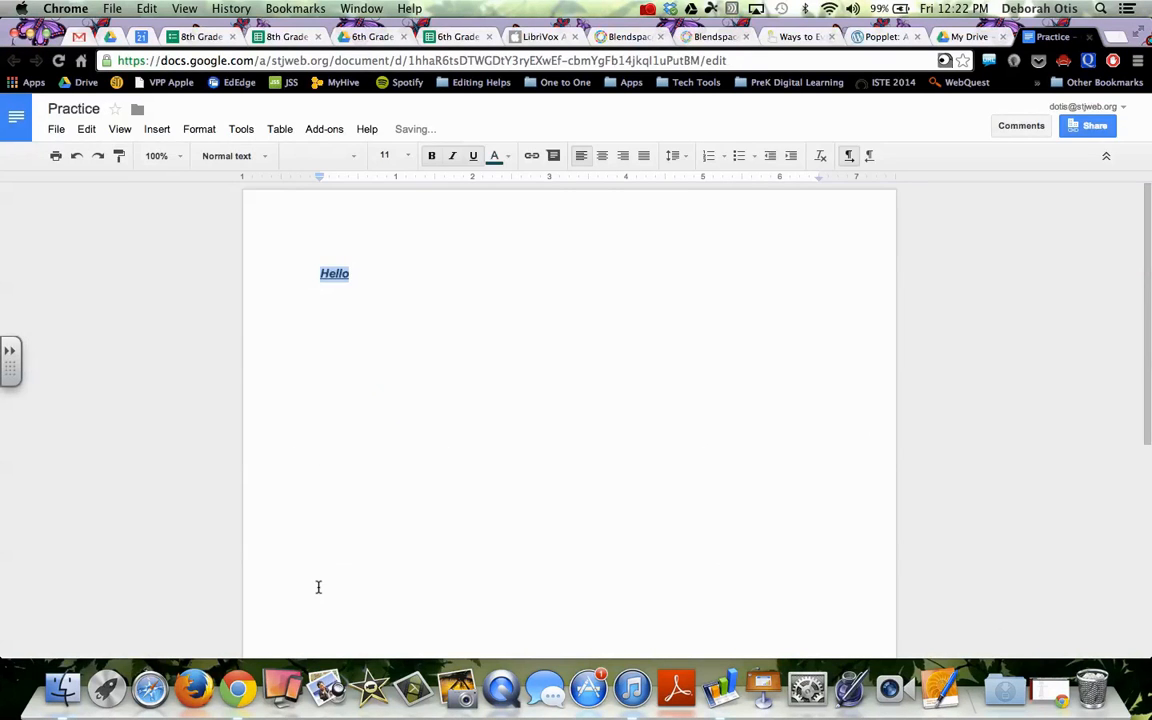
- Enlarge "Hello" first to 30 and then to 72 points, and center it on the page
click(390, 155)
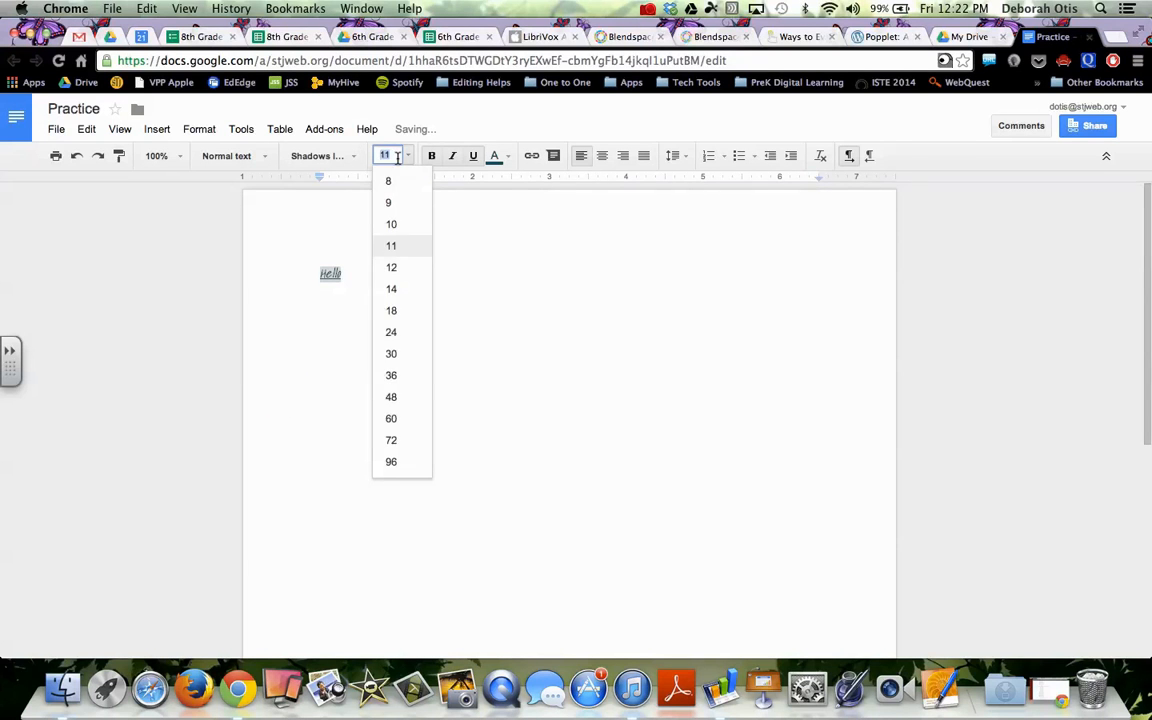
click(391, 353)
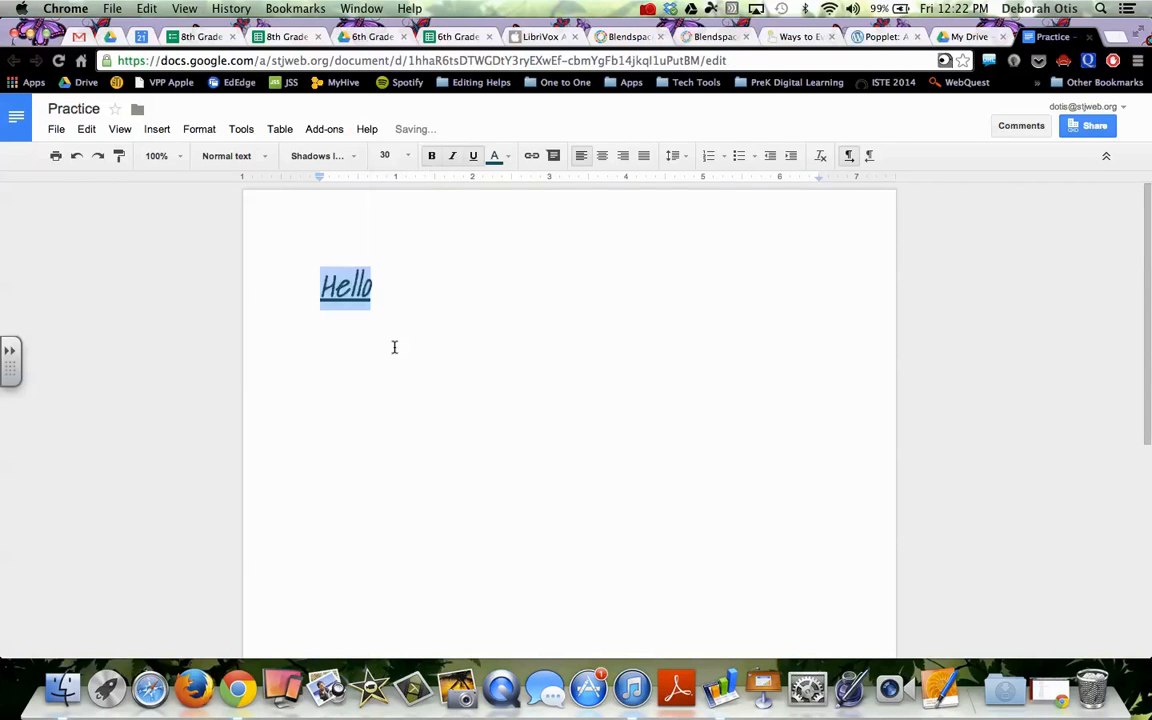
click(405, 157)
click(397, 445)
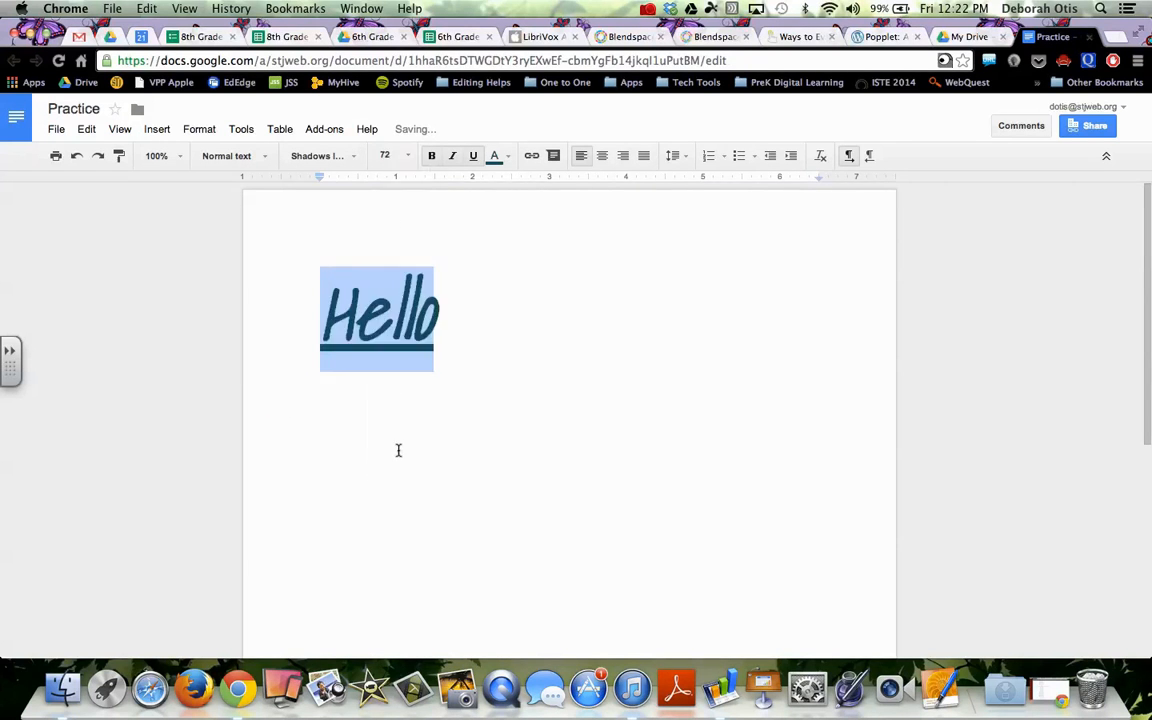
click(602, 155)
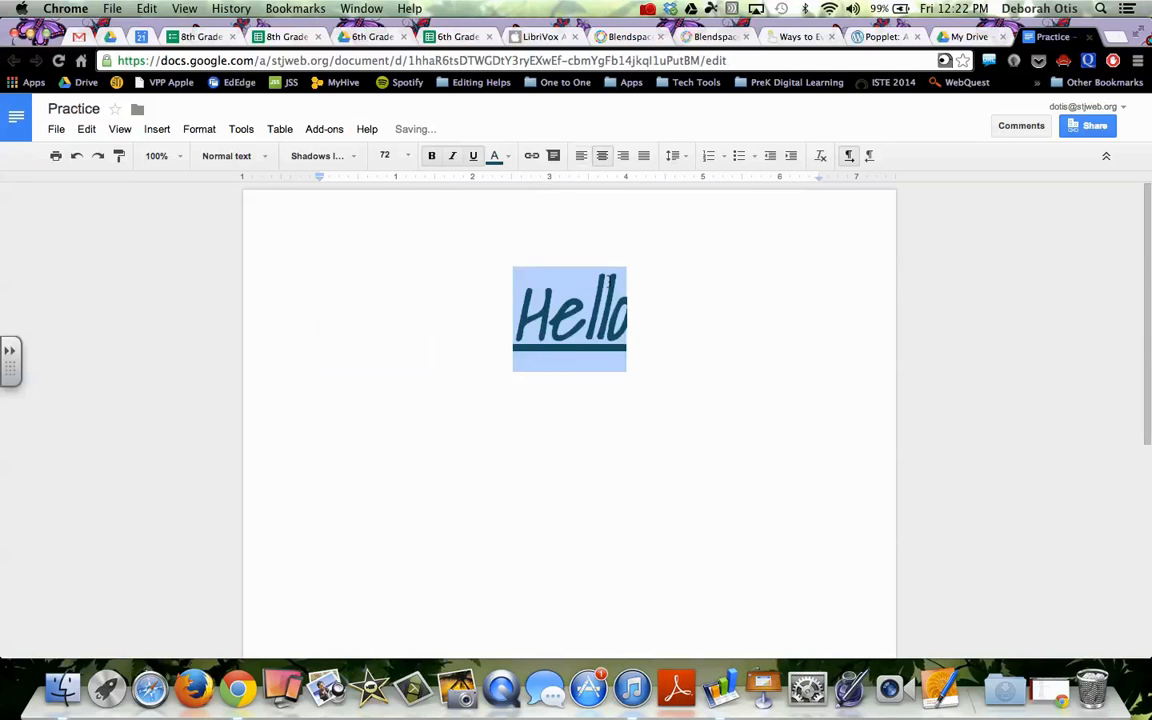
click(652, 316)
right_click(652, 316)
click(499, 308)
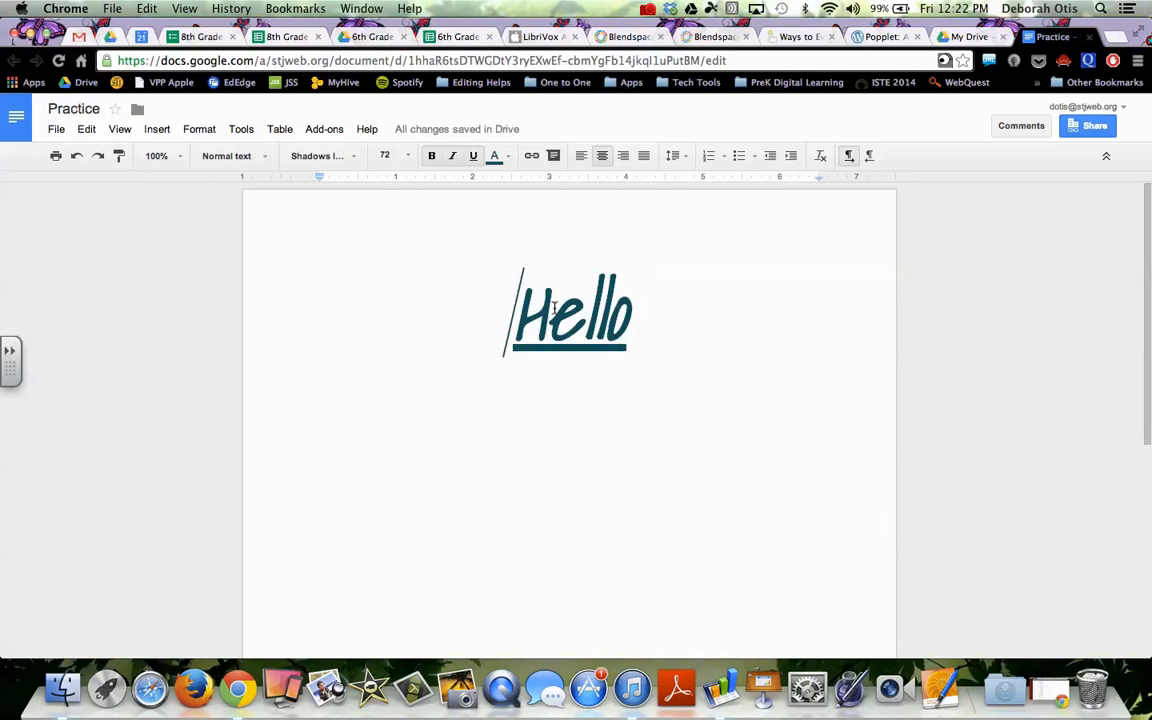
- Highlight the word "Hello" in yellow
double_click(553, 309)
click(494, 157)
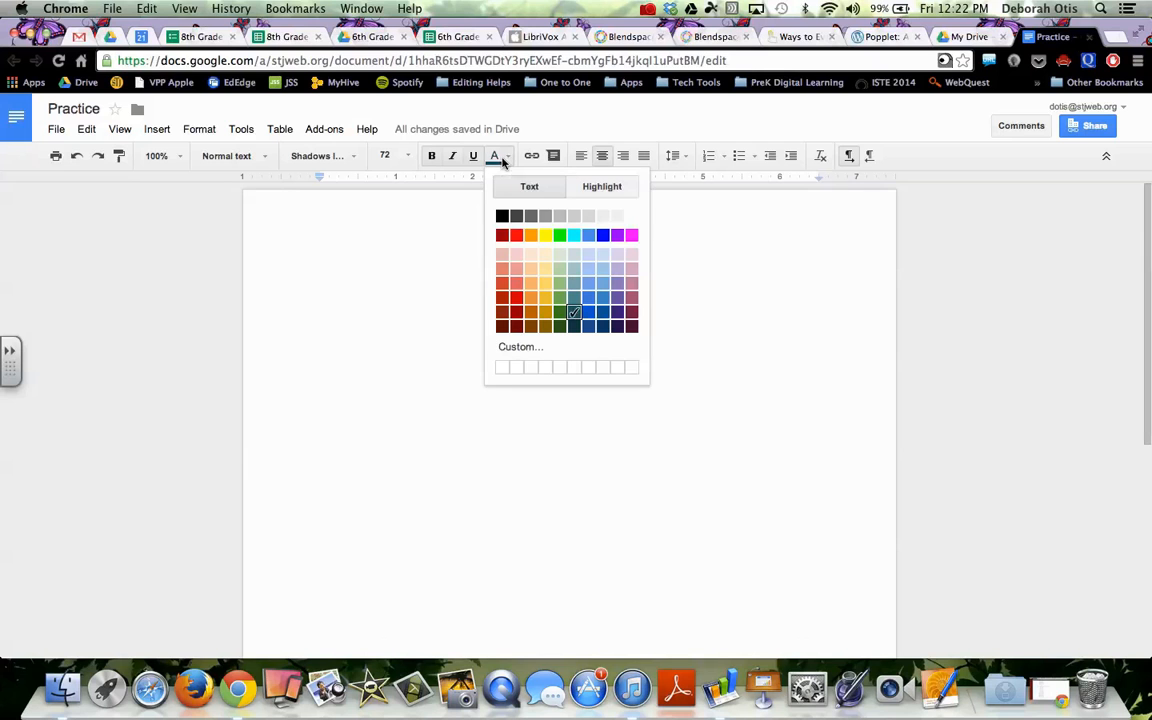
click(604, 187)
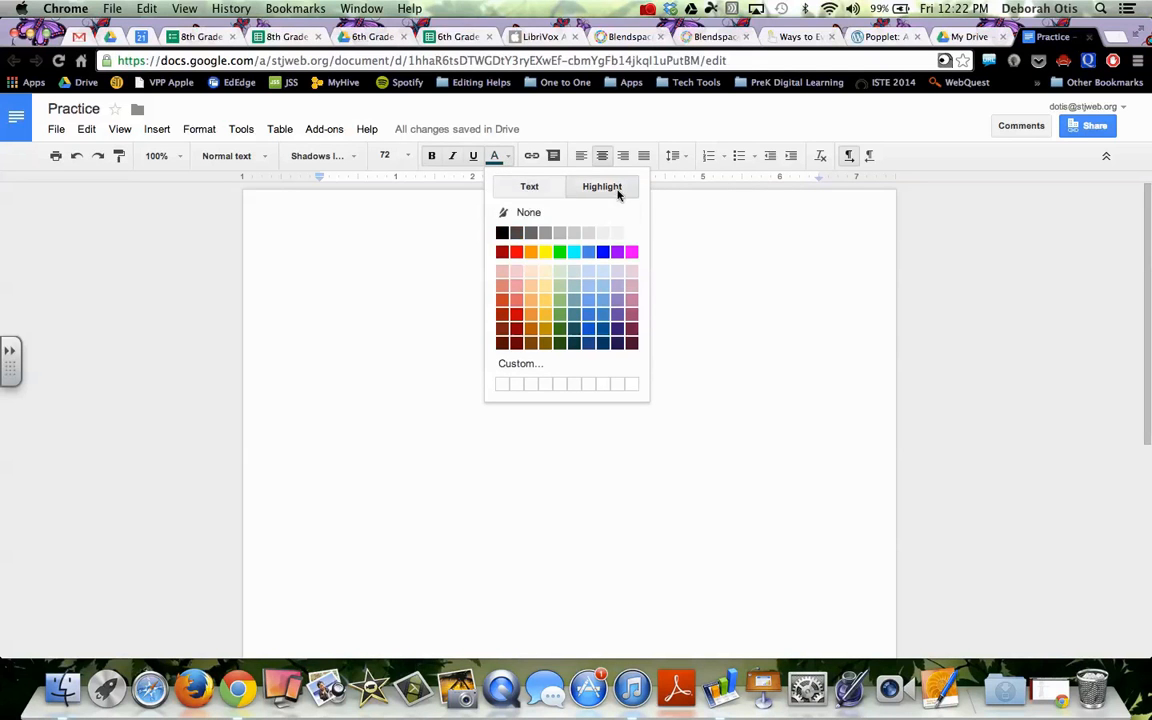
click(655, 320)
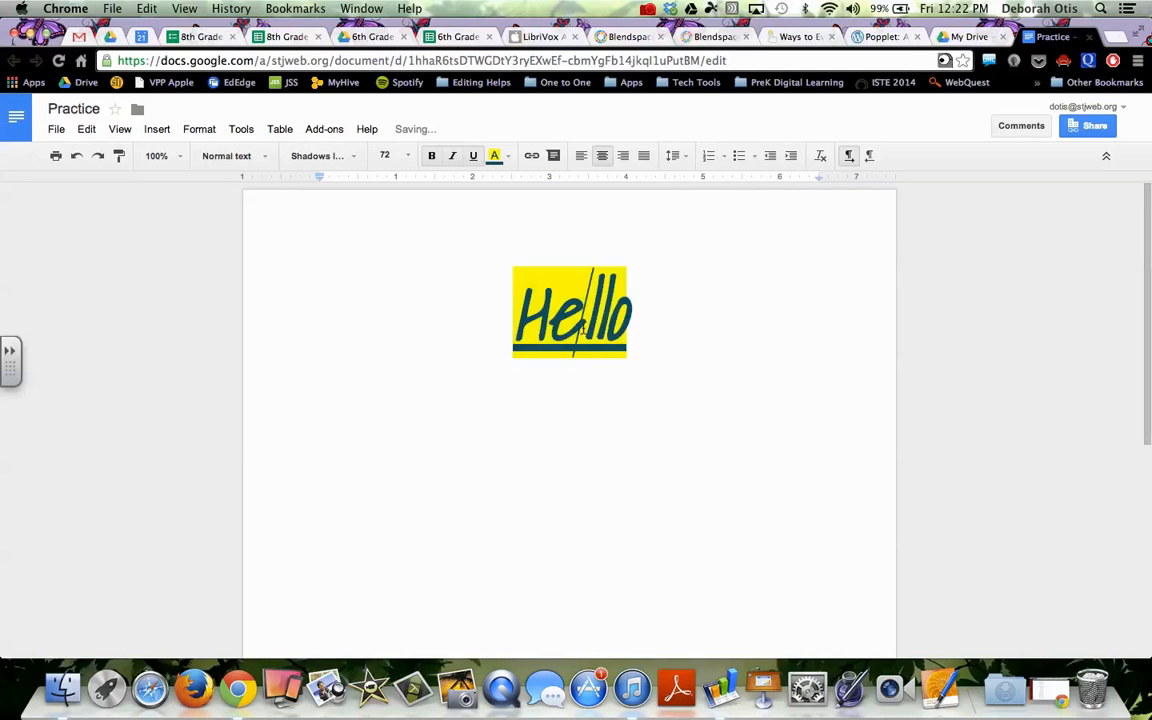
- Add two blank lines below "Hello" and insert a 3 x 3 table there
key(Return)
key(Return)
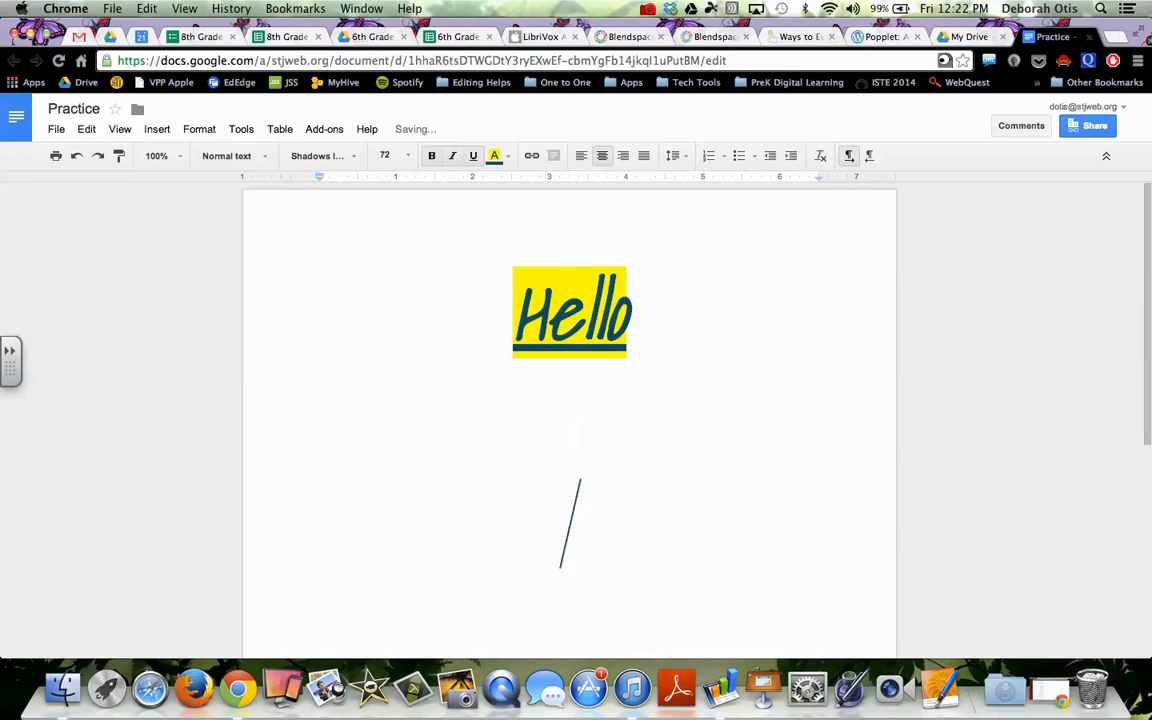
click(545, 393)
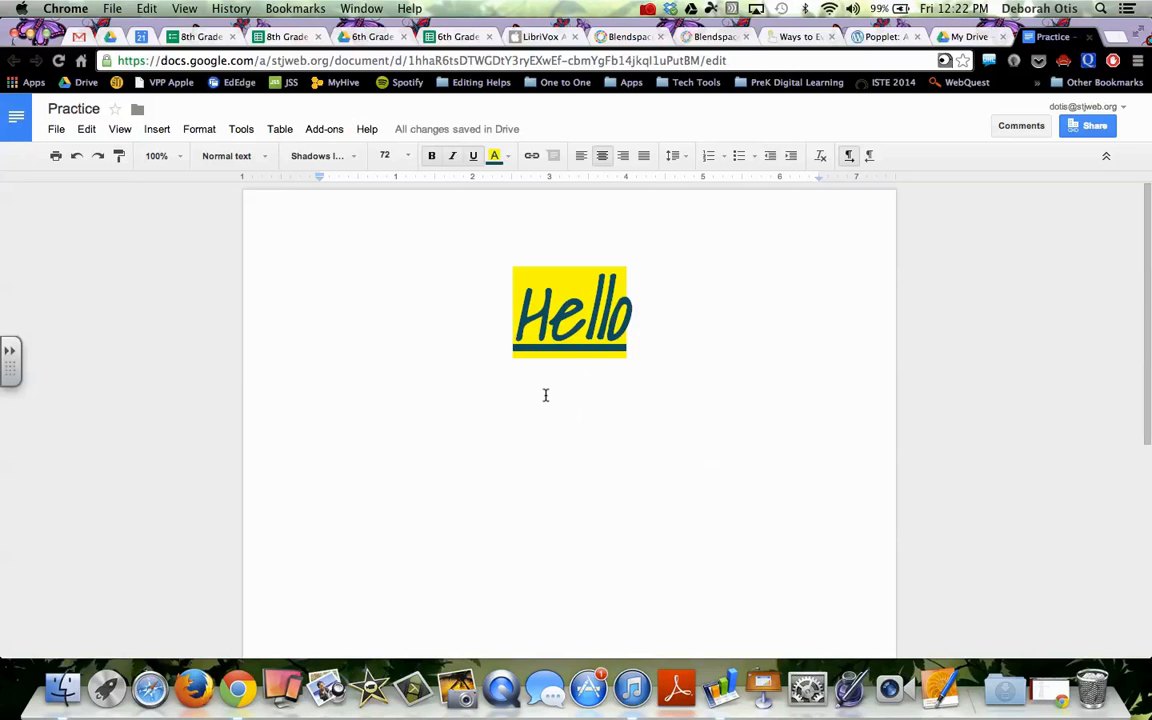
click(243, 129)
mouse_move(369, 155)
mouse_move(330, 158)
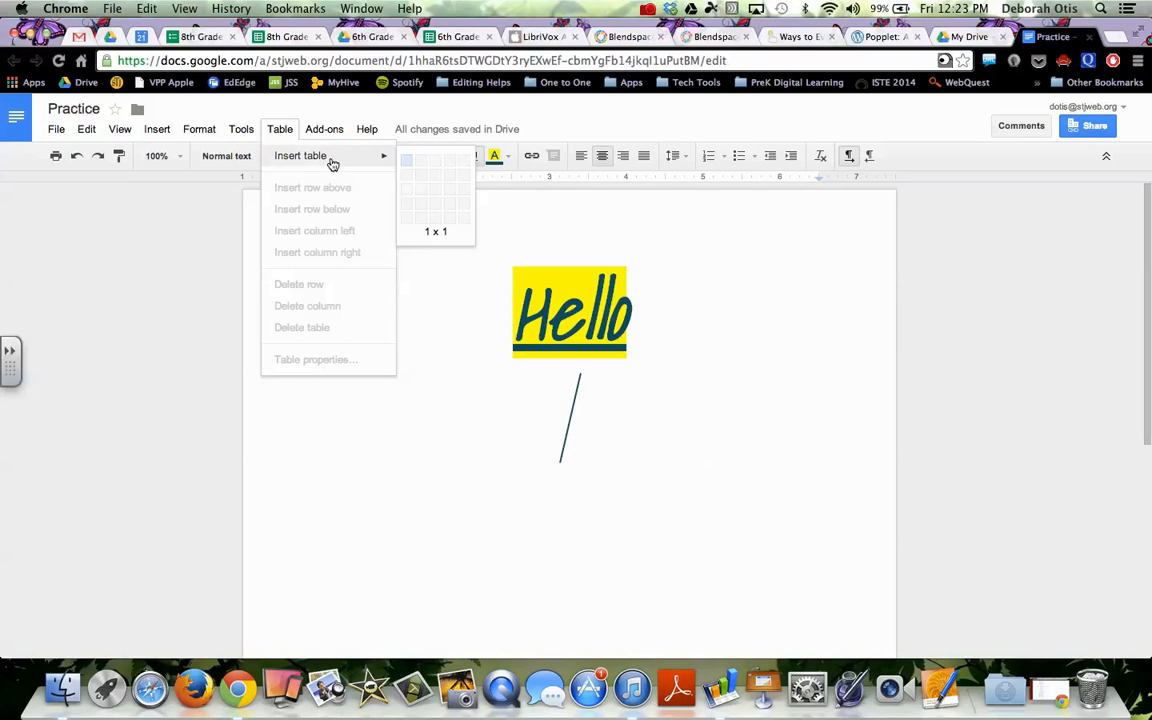
click(432, 193)
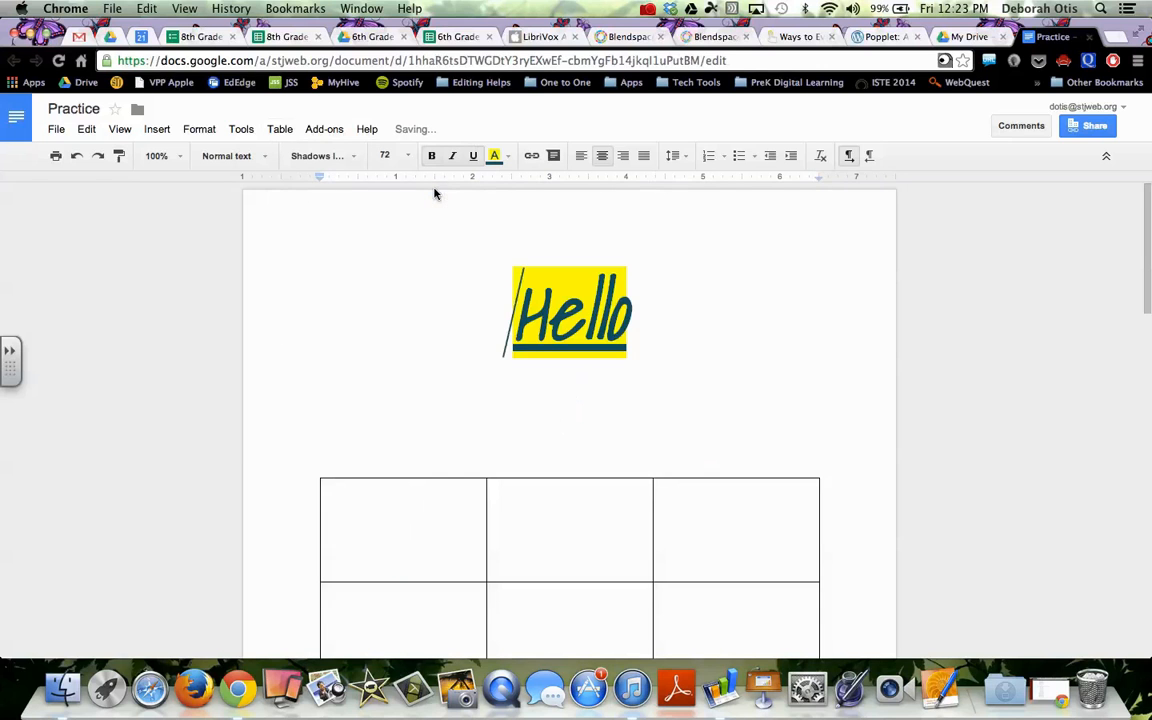
- Hide the table's grid lines by setting its border to white with a width of 0 pt in the table properties
scroll(425, 460, down, 3)
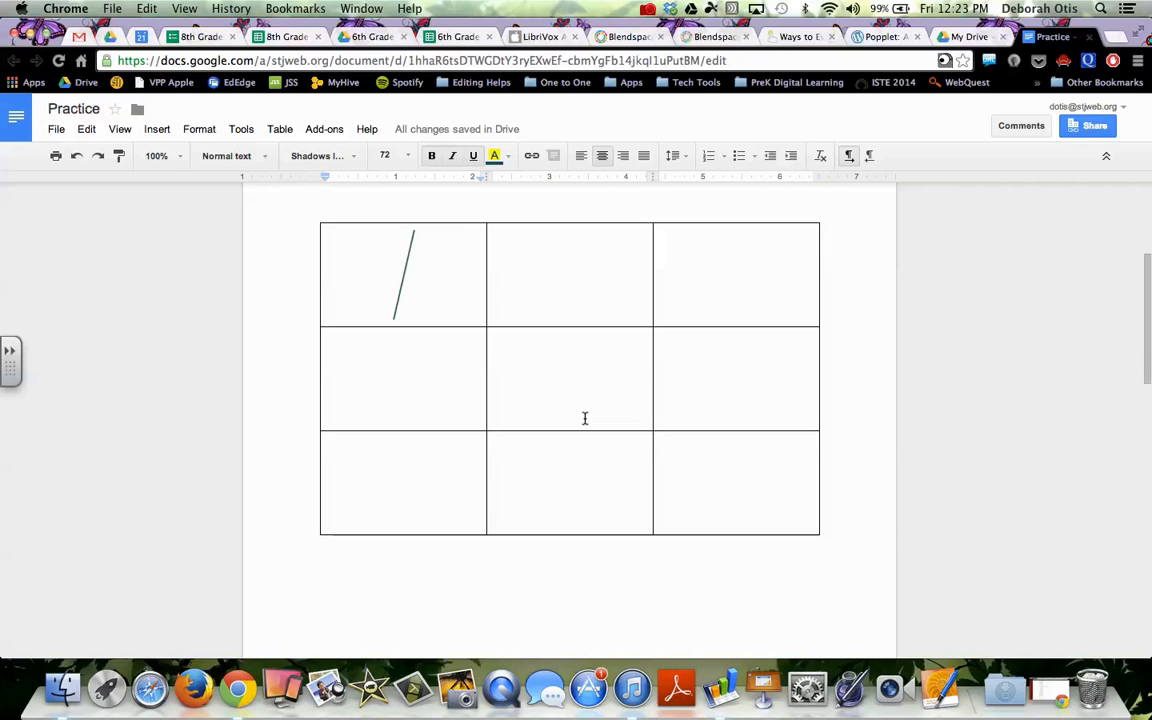
scroll(585, 418, up, 2)
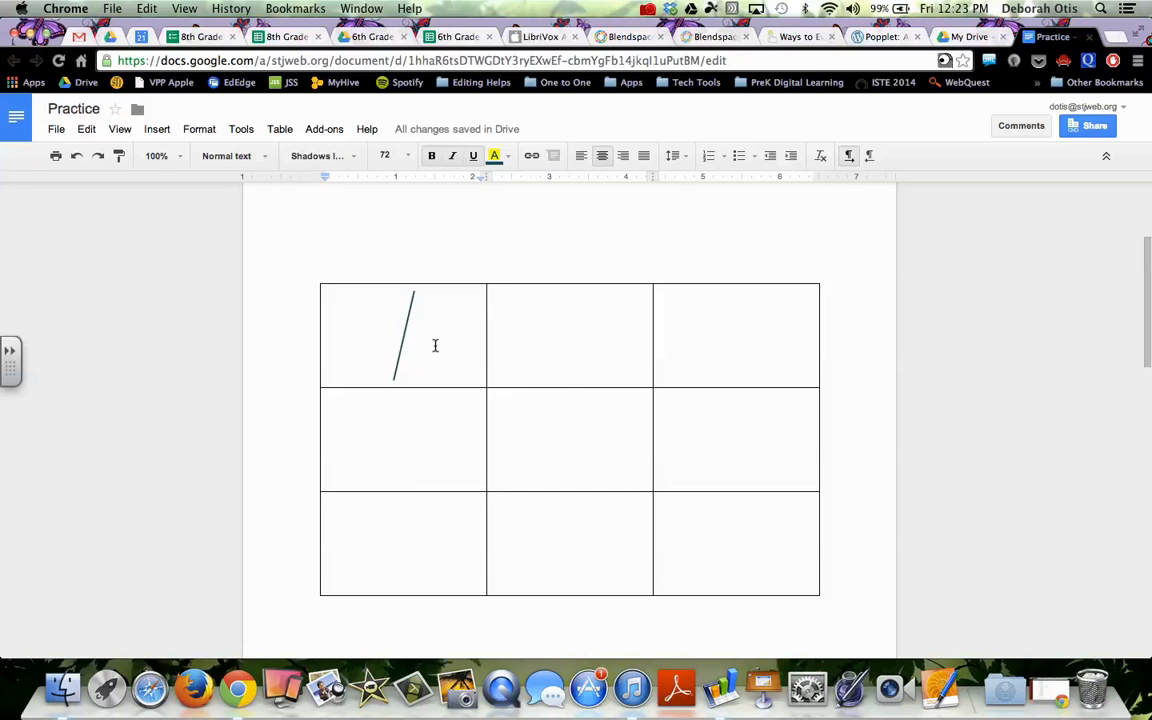
right_click(508, 284)
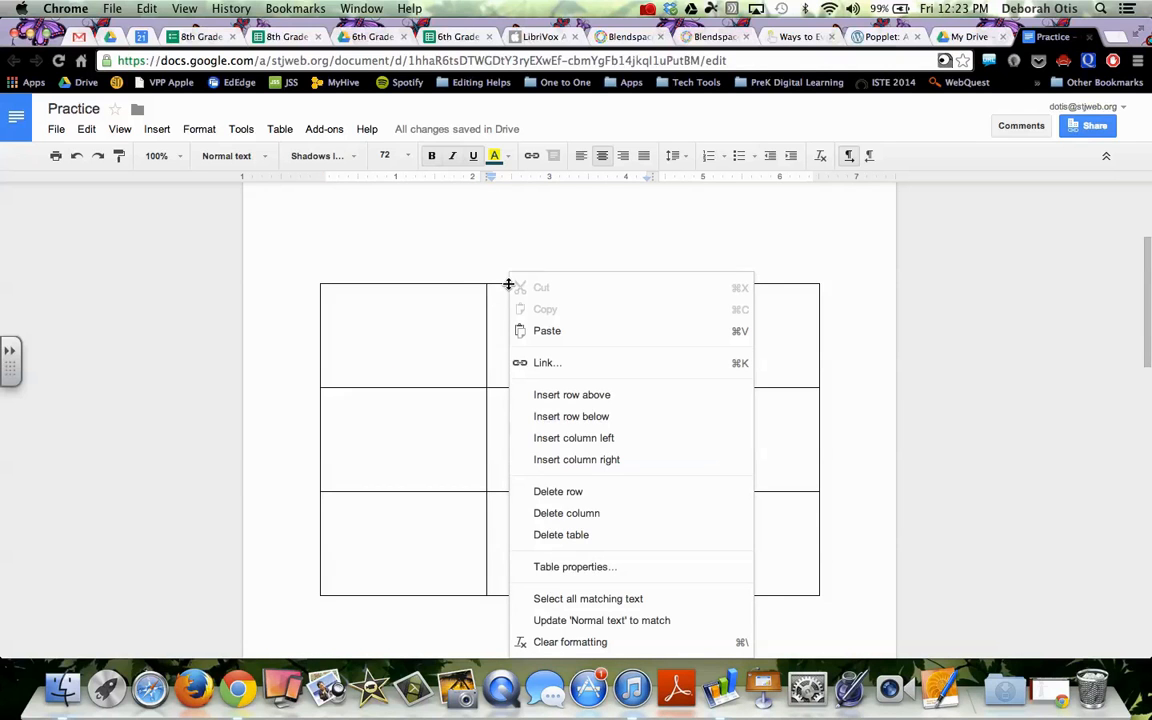
click(558, 572)
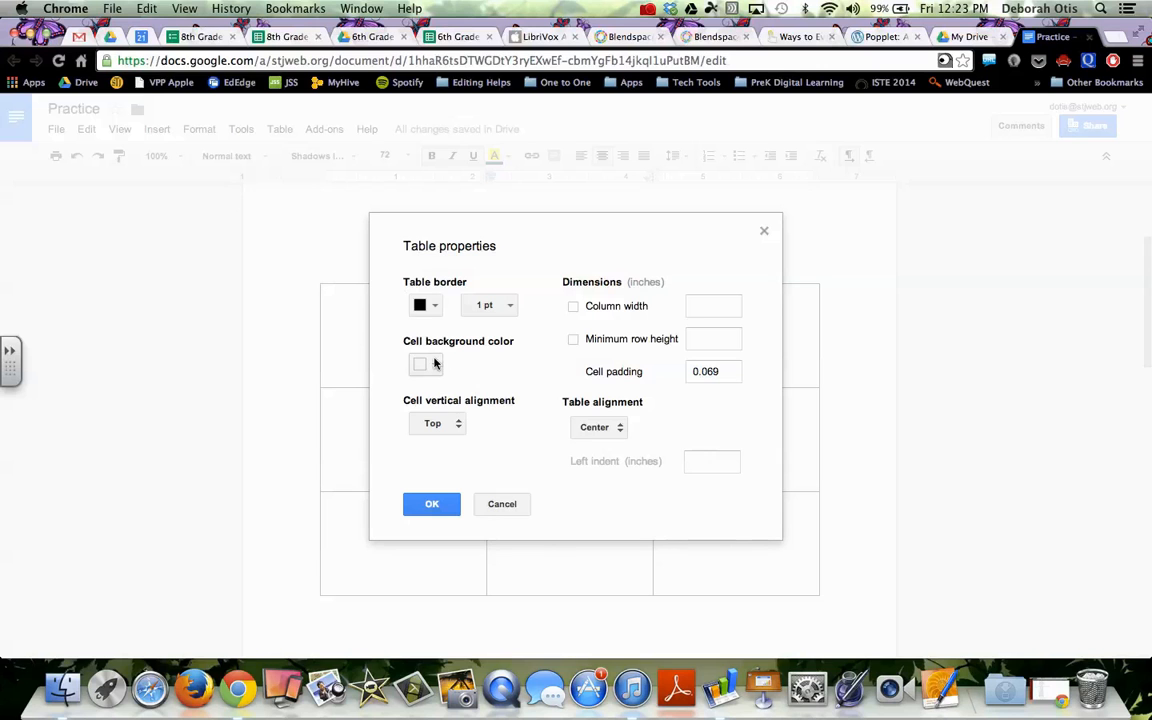
click(435, 306)
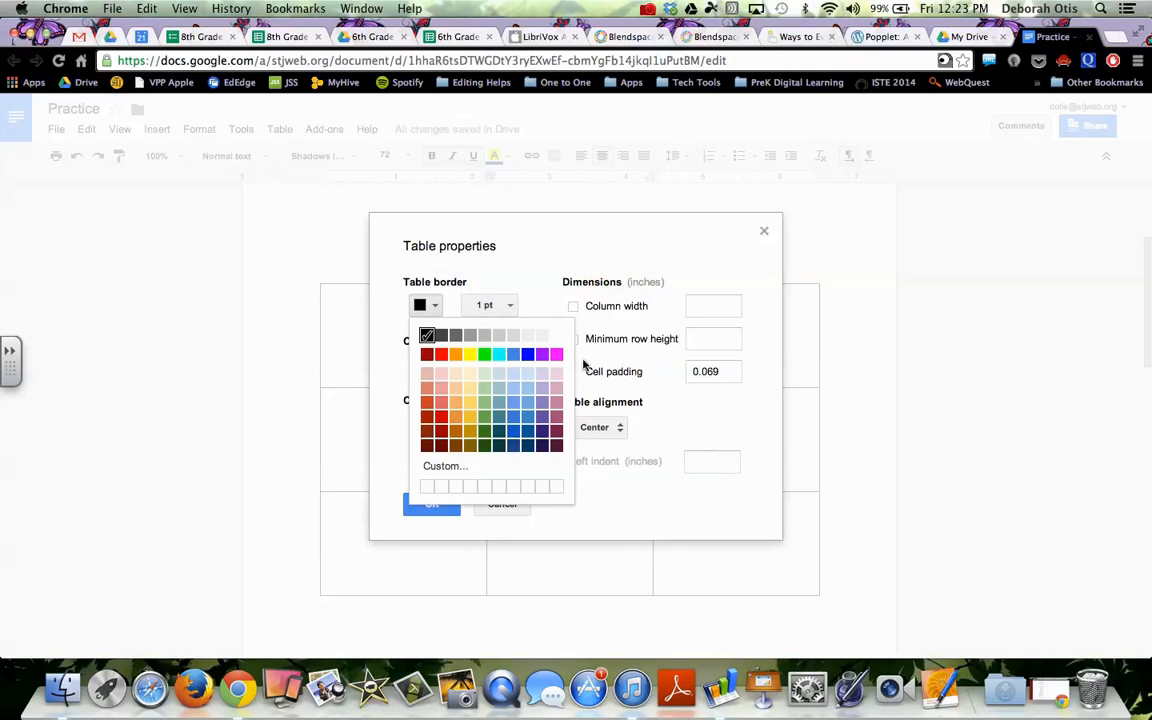
click(556, 335)
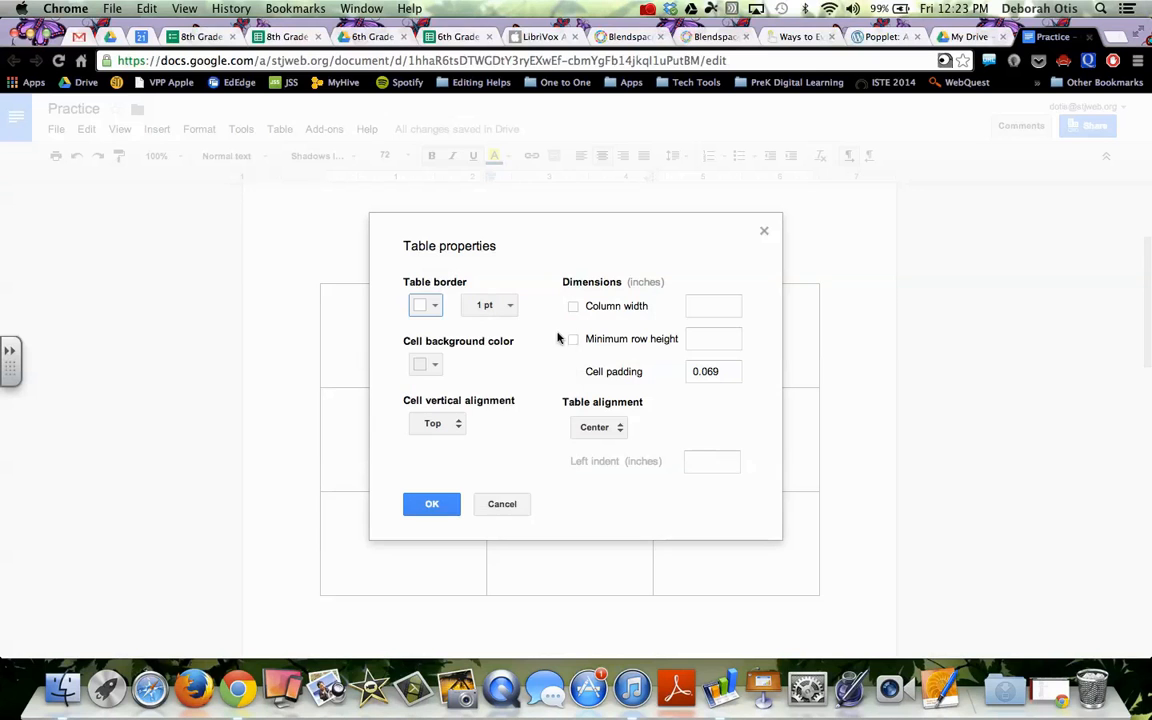
click(498, 312)
click(499, 333)
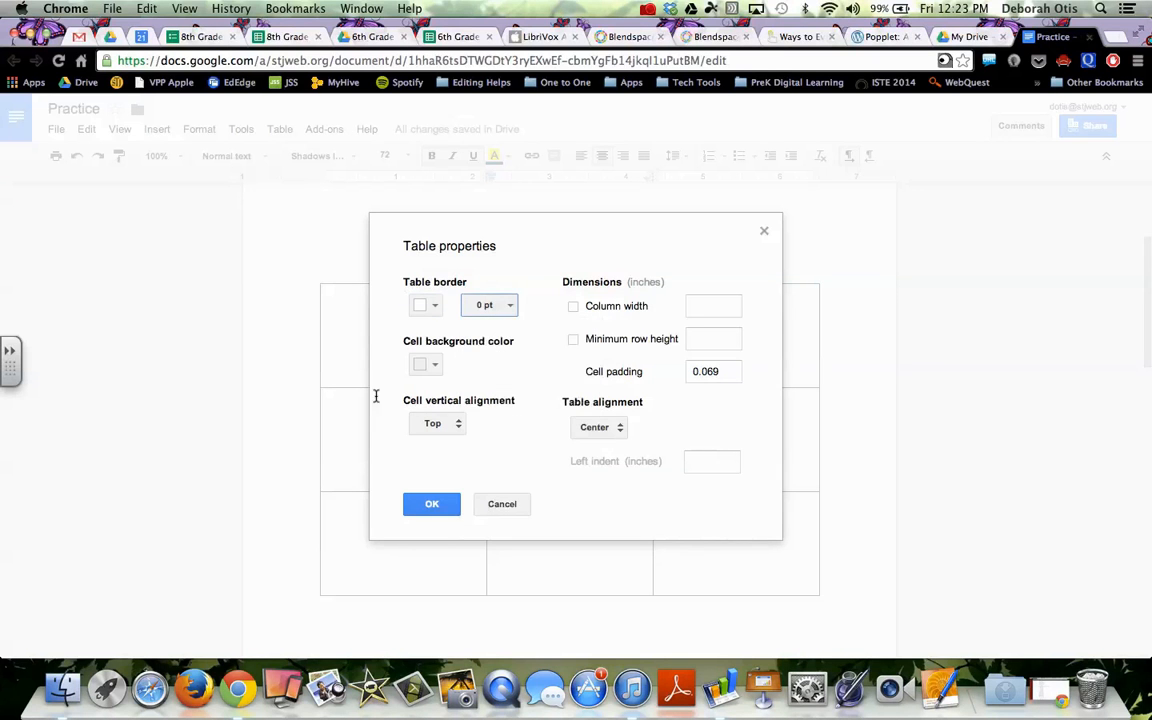
click(432, 505)
click(407, 369)
click(510, 346)
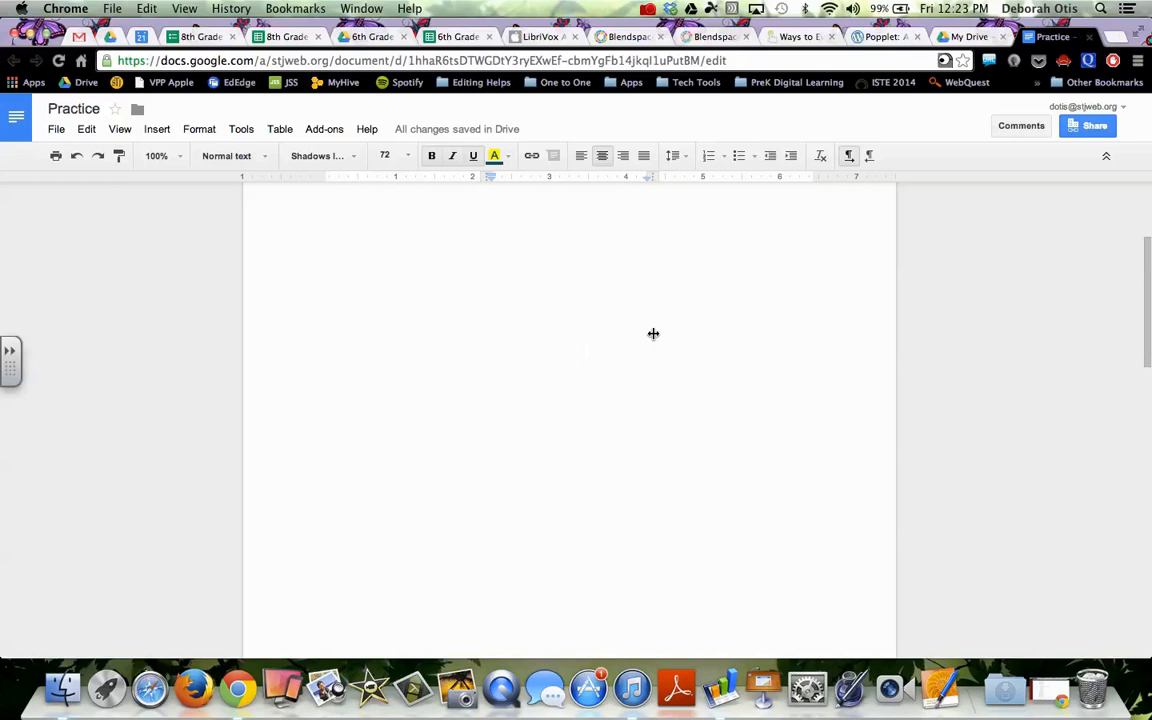
- Open the Research tool beside the document and show its list of search types
scroll(506, 344, up, 4)
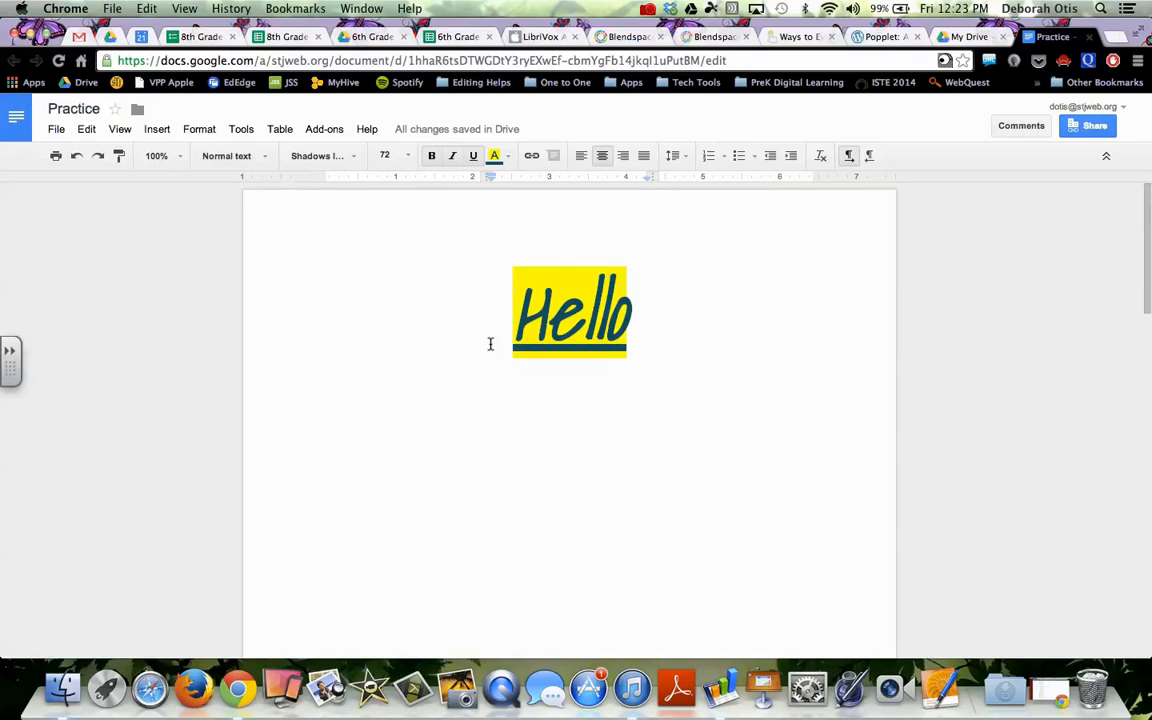
click(236, 126)
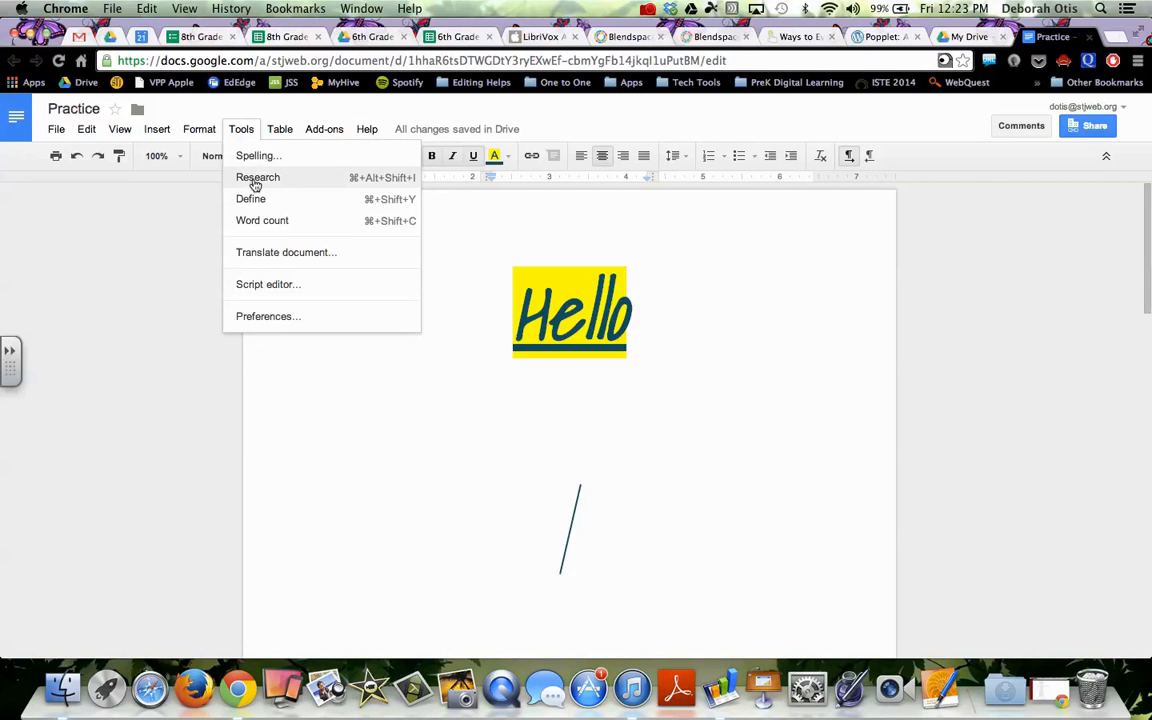
mouse_move(336, 132)
mouse_move(244, 129)
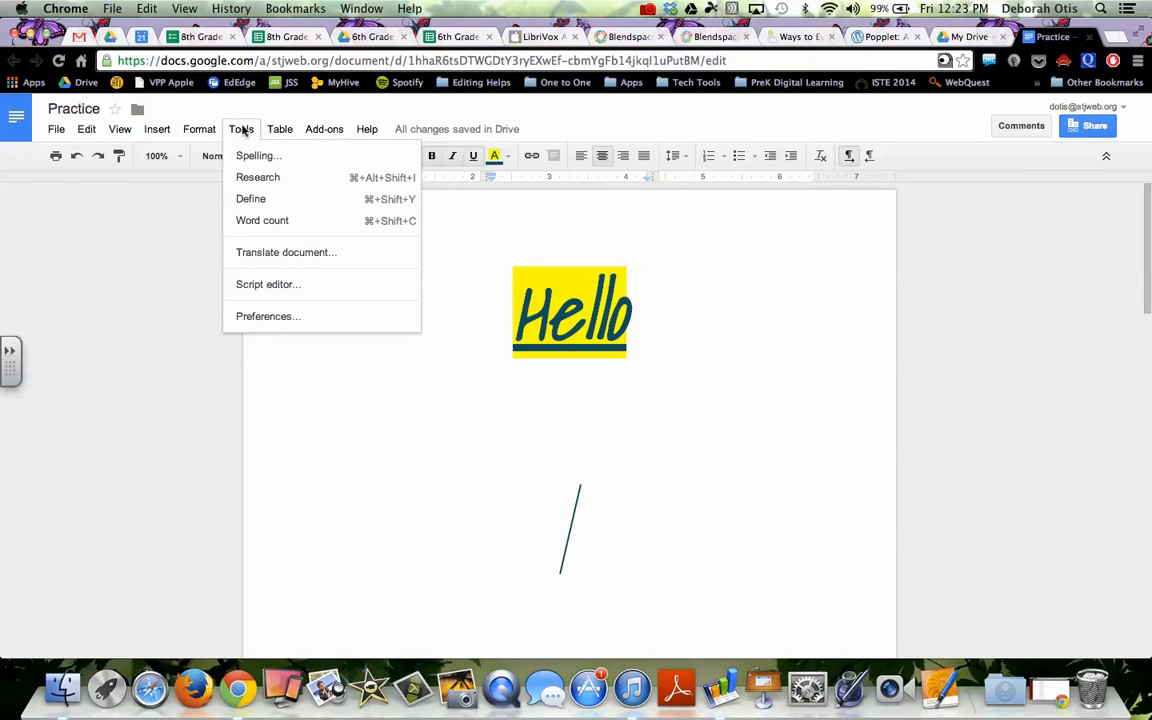
click(254, 180)
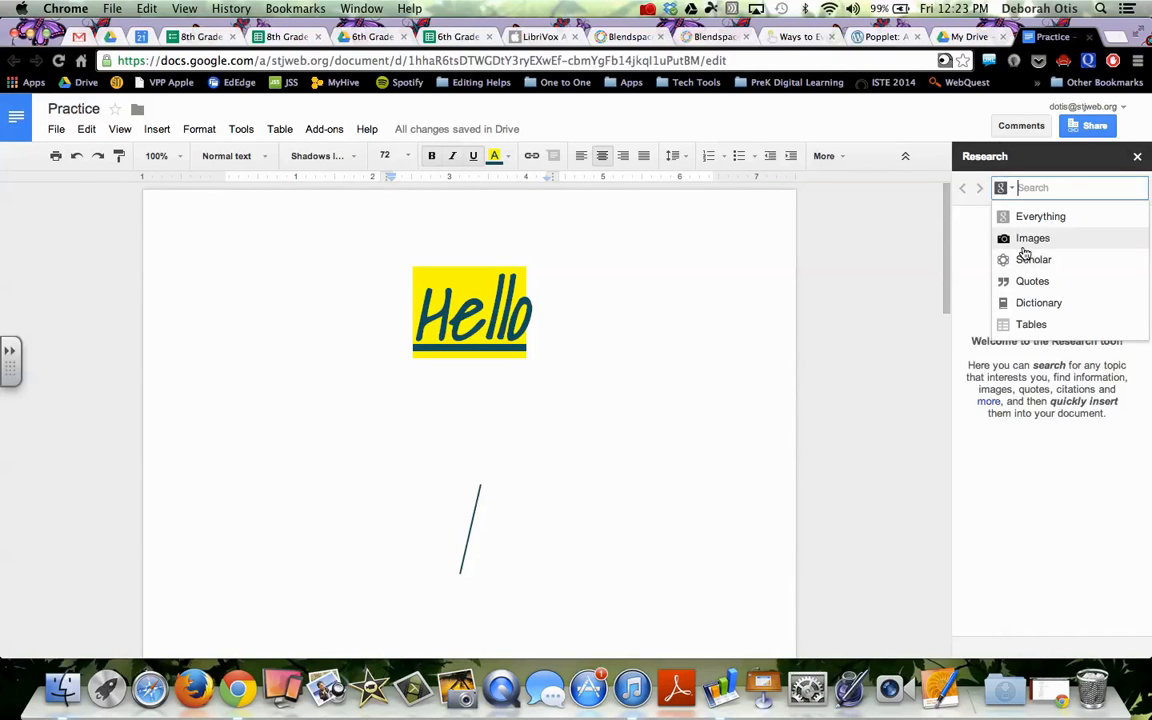
- Search for images of "smiley face" in the Research tool and insert the first yellow smiley below "Hello"
click(1022, 240)
text(hi)
key(BackSpace)
key(BackSpace)
text(smili)
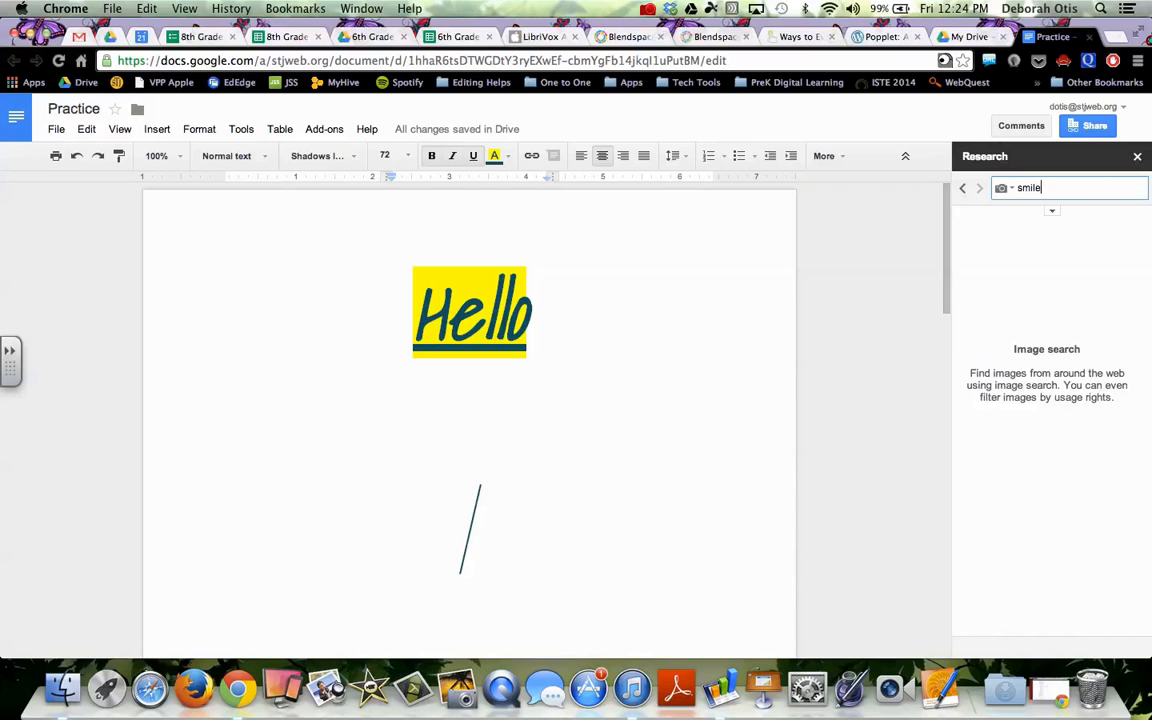
text(y face)
key(Return)
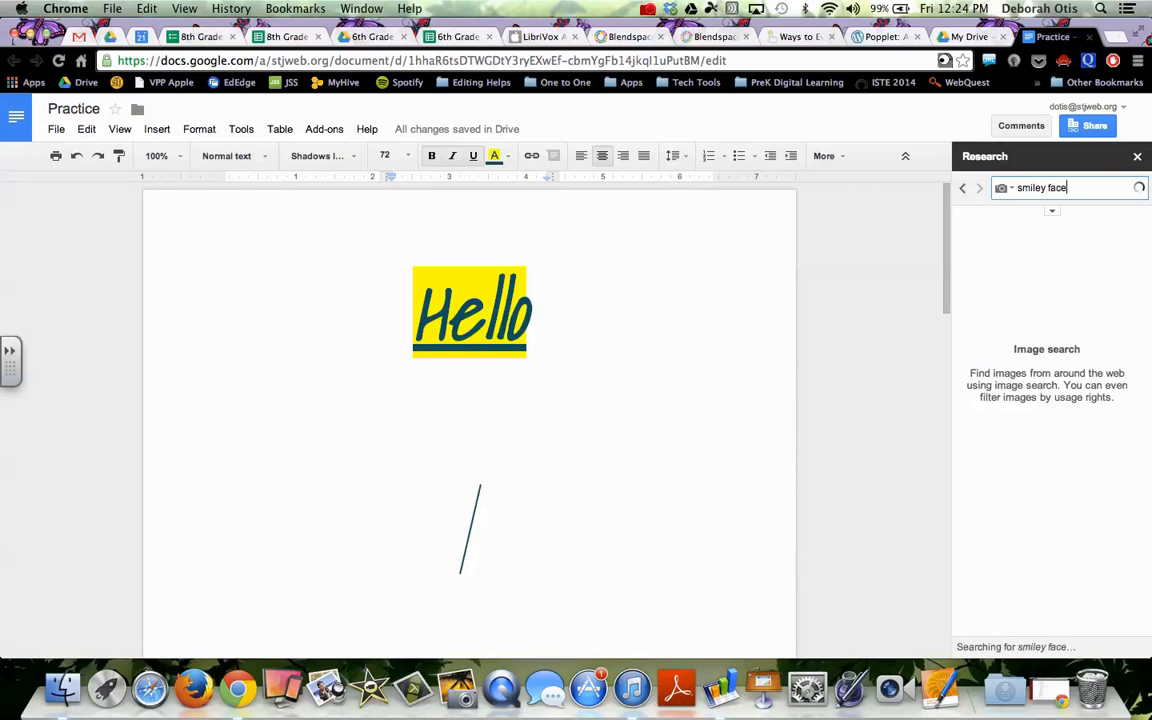
drag(1001, 290, 473, 453)
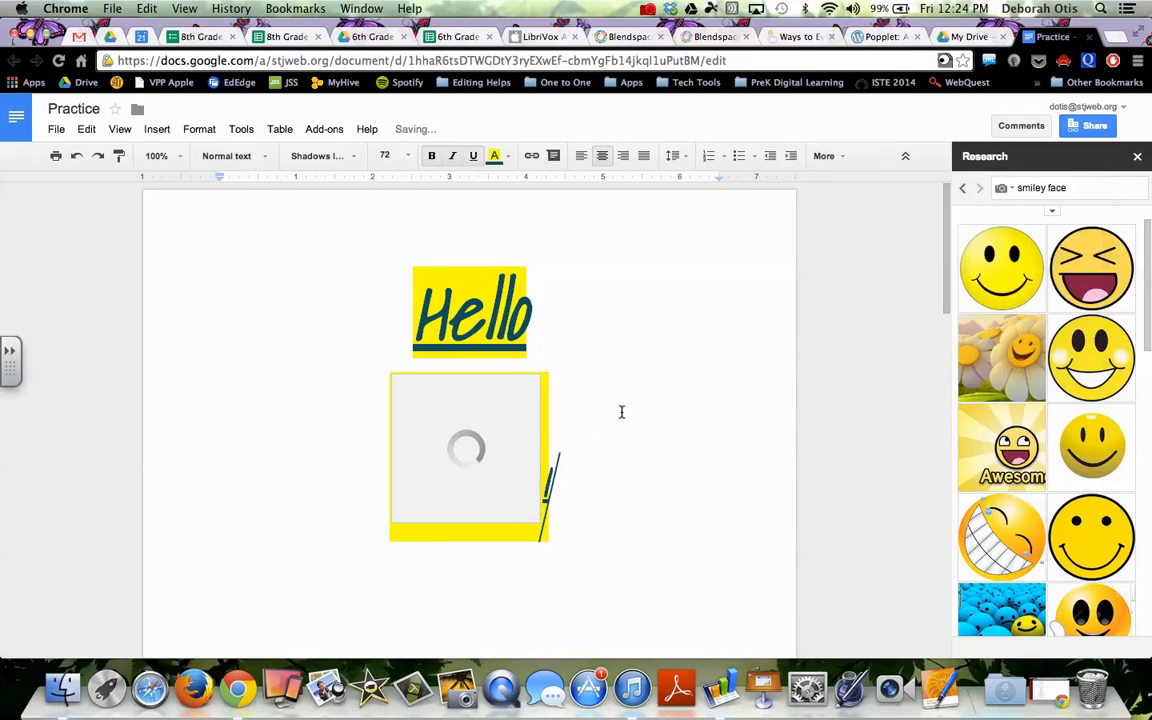
- Search Scholar for "smiley face", cite the paper "Agents with faces: The effect of personification" as a footnote, and return to the image results
click(1030, 188)
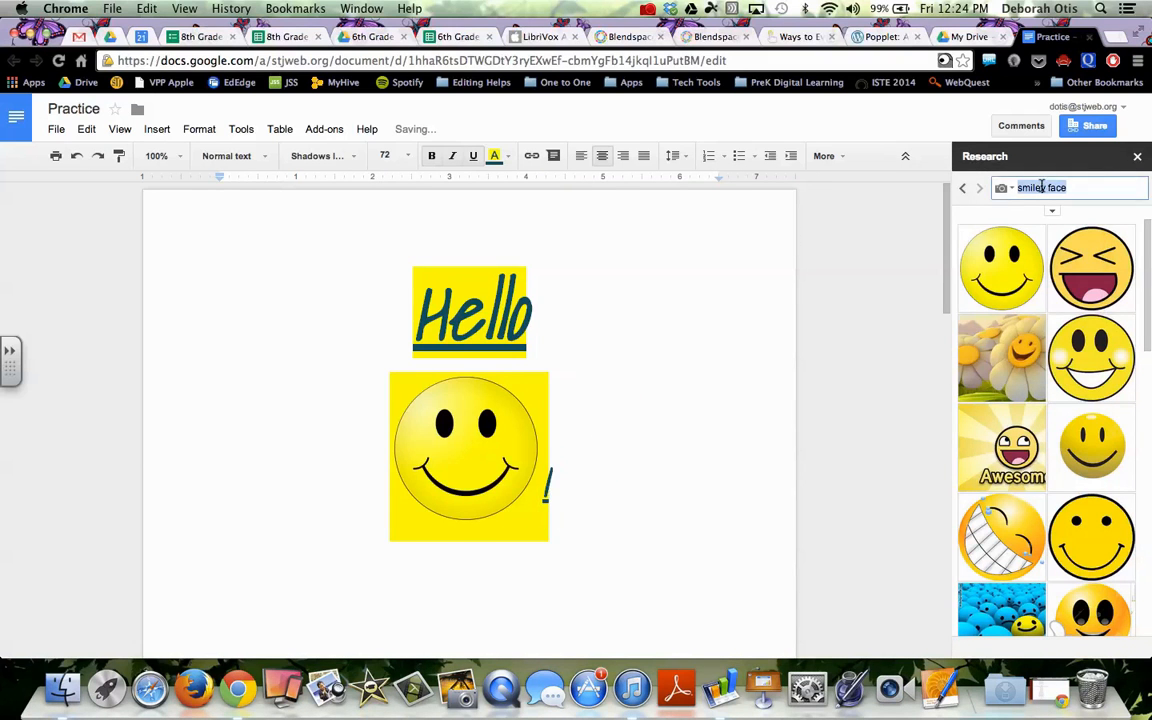
click(1034, 260)
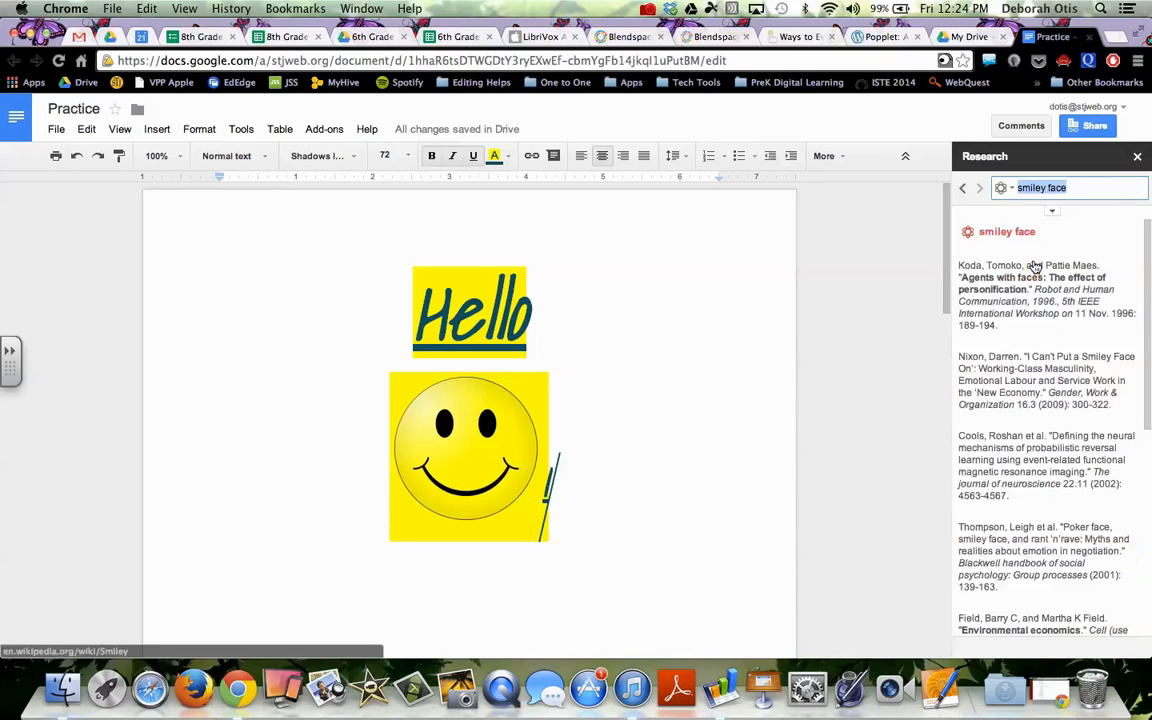
scroll(1012, 310, down, 1)
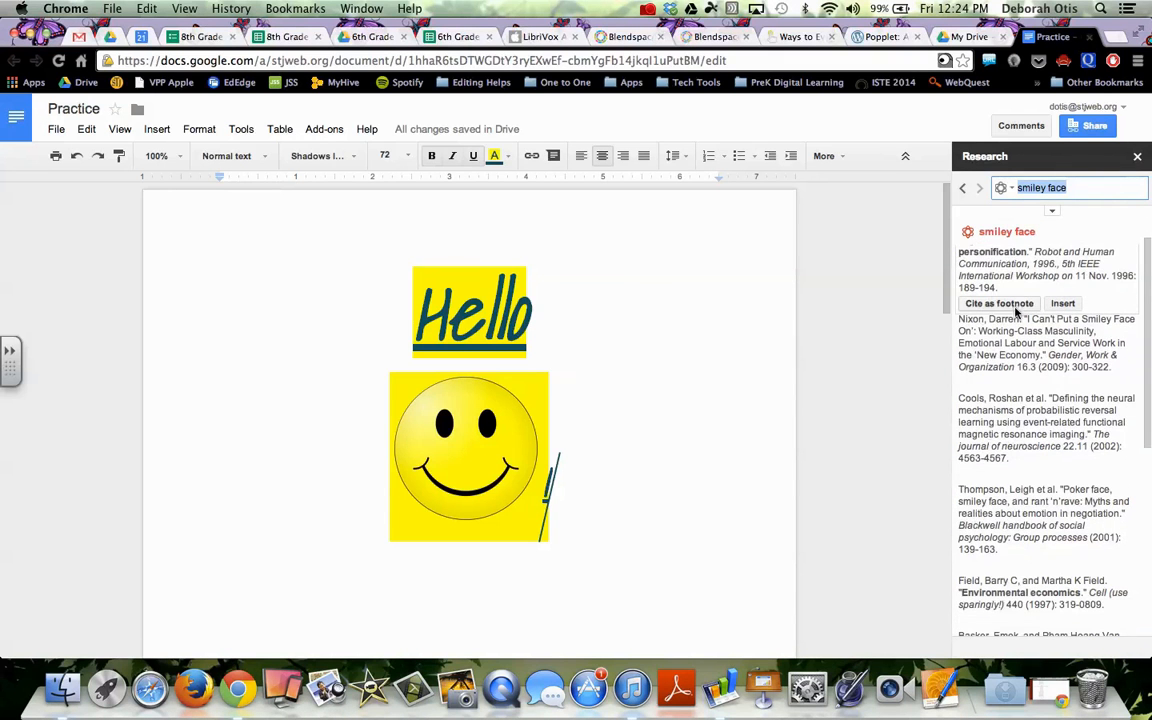
click(1002, 303)
scroll(674, 460, down, 5)
scroll(675, 464, down, 1)
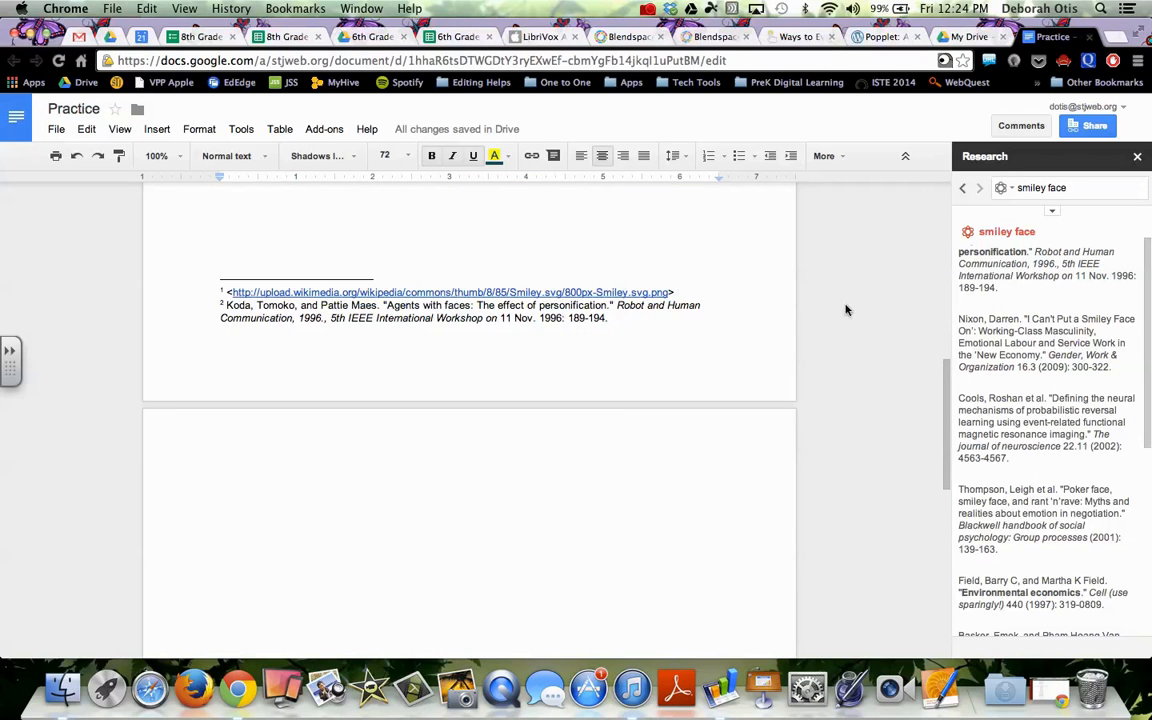
scroll(1063, 287, up, 1)
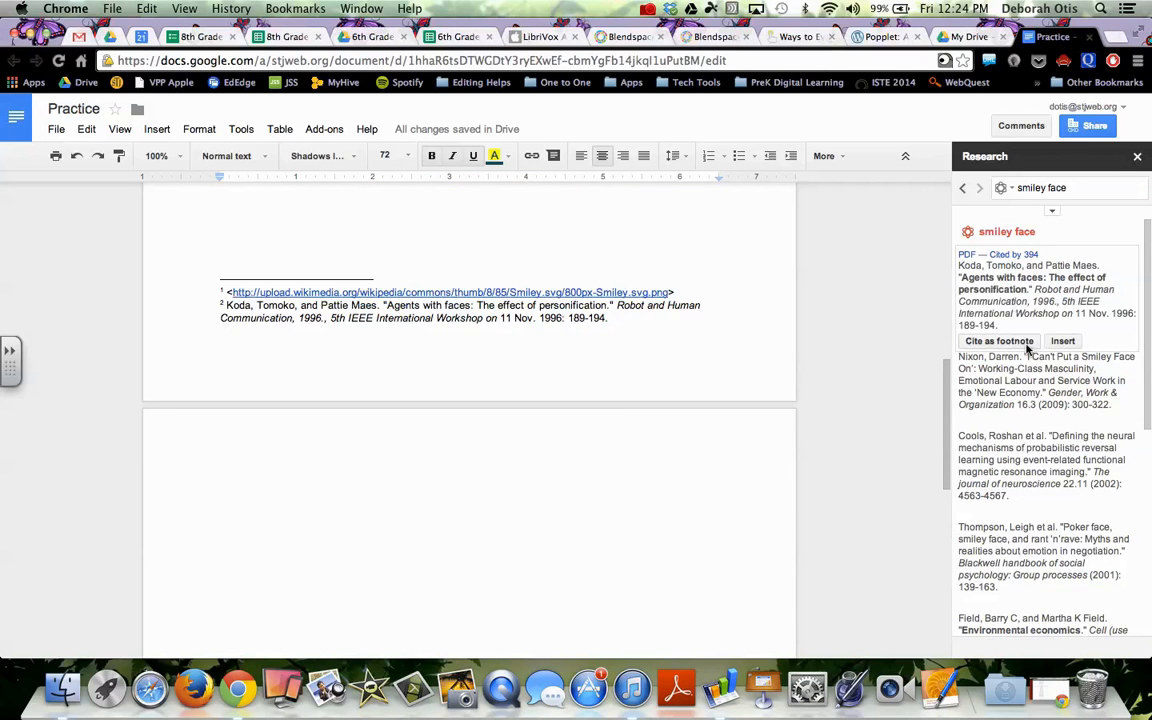
click(963, 188)
scroll(638, 289, up, 5)
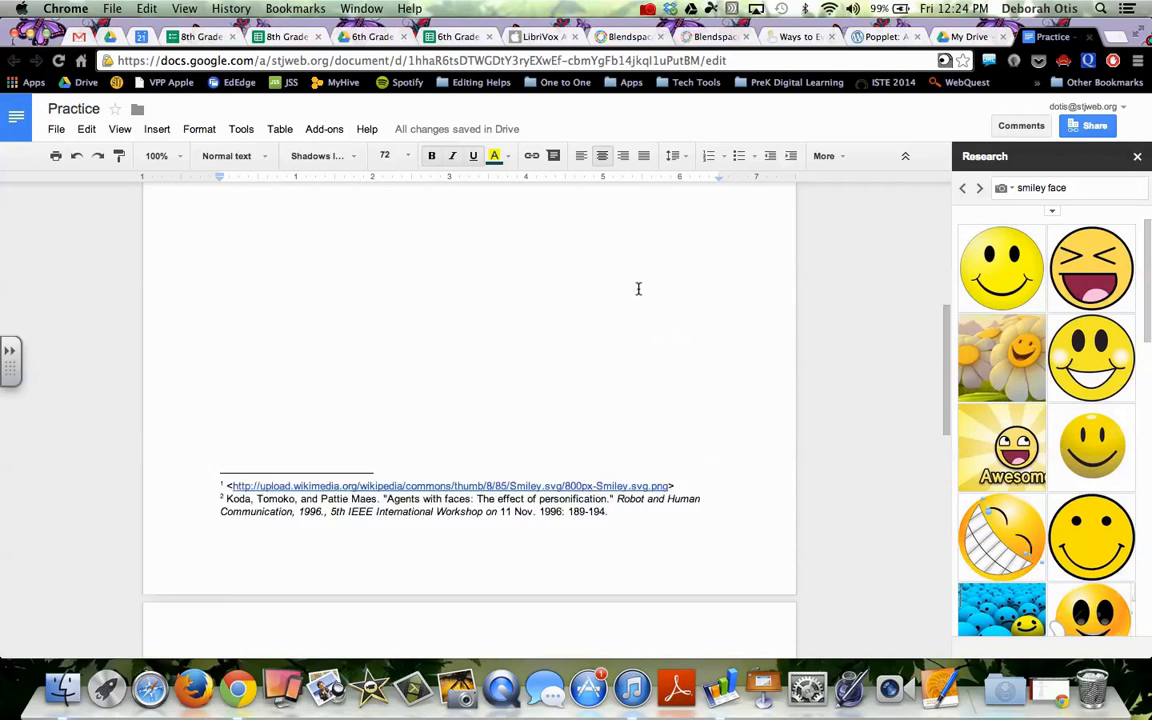
- View the languages offered for creating a translated copy of the document, and close the translation dialog without translating
click(241, 131)
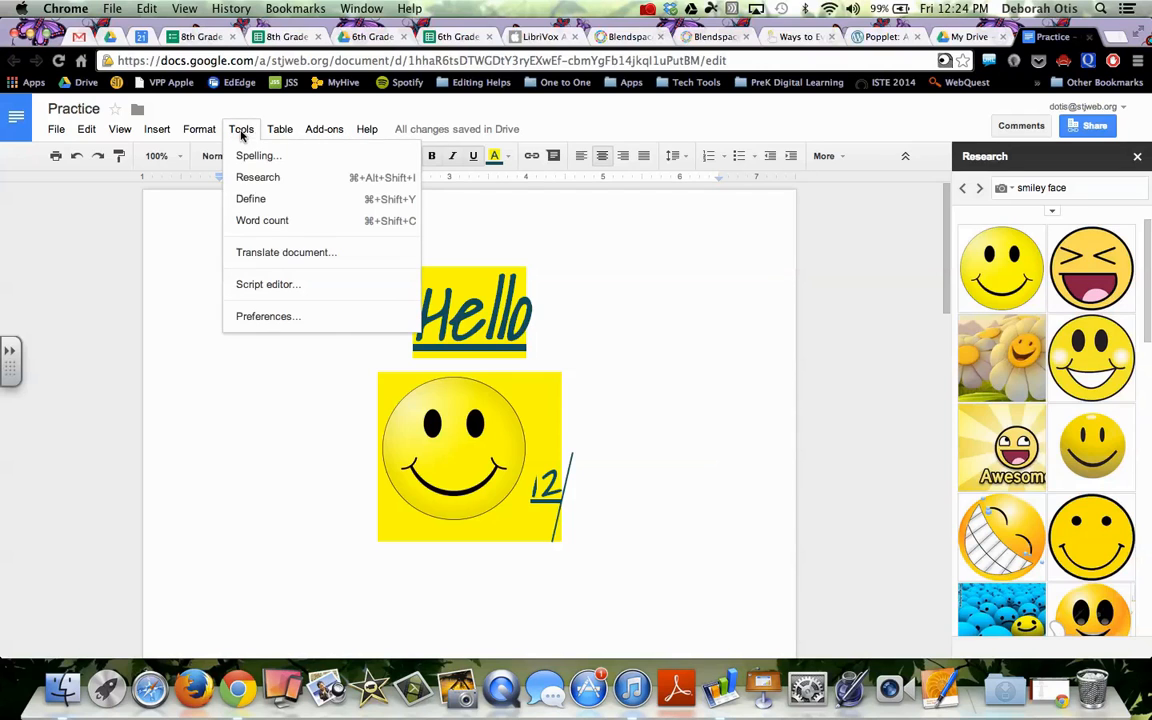
click(280, 253)
click(555, 420)
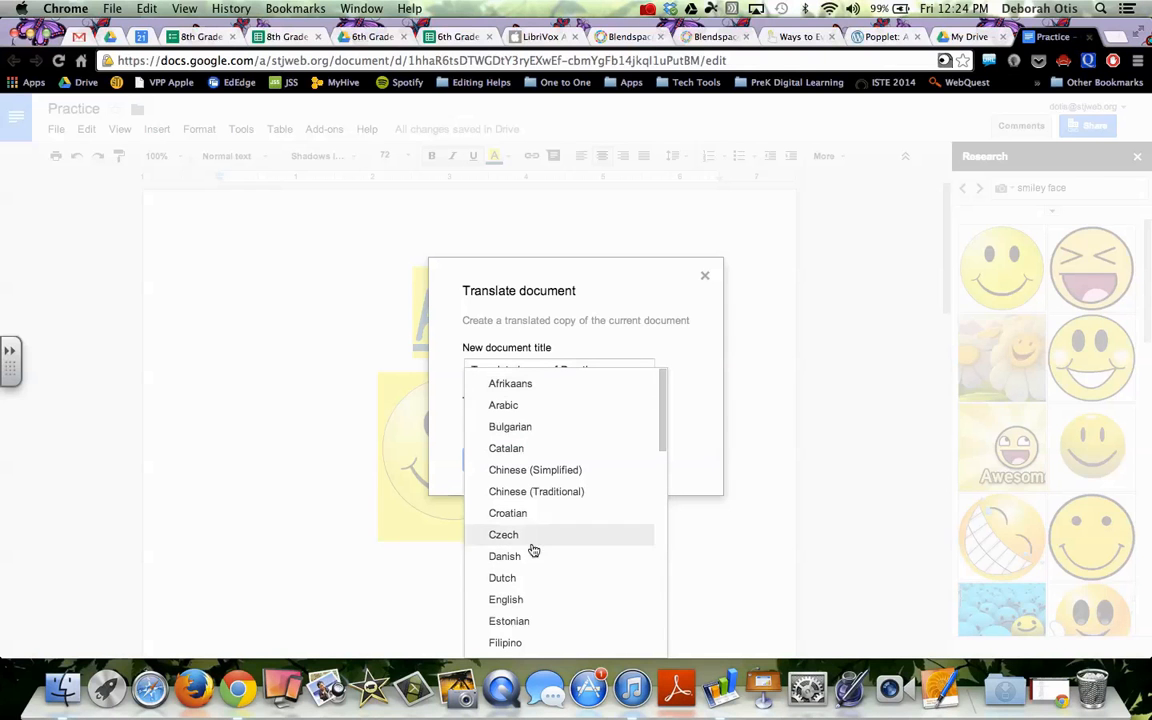
click(604, 279)
click(561, 459)
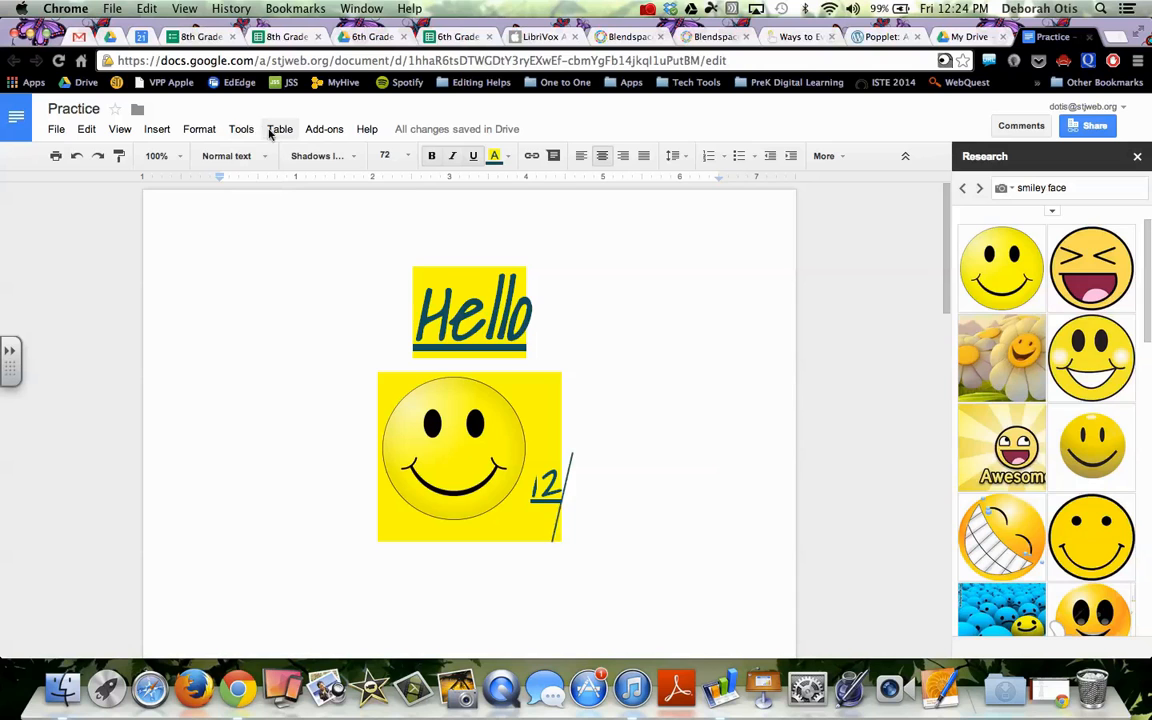
- Review the automatic substitution list in the document preferences and close it without changes
click(244, 131)
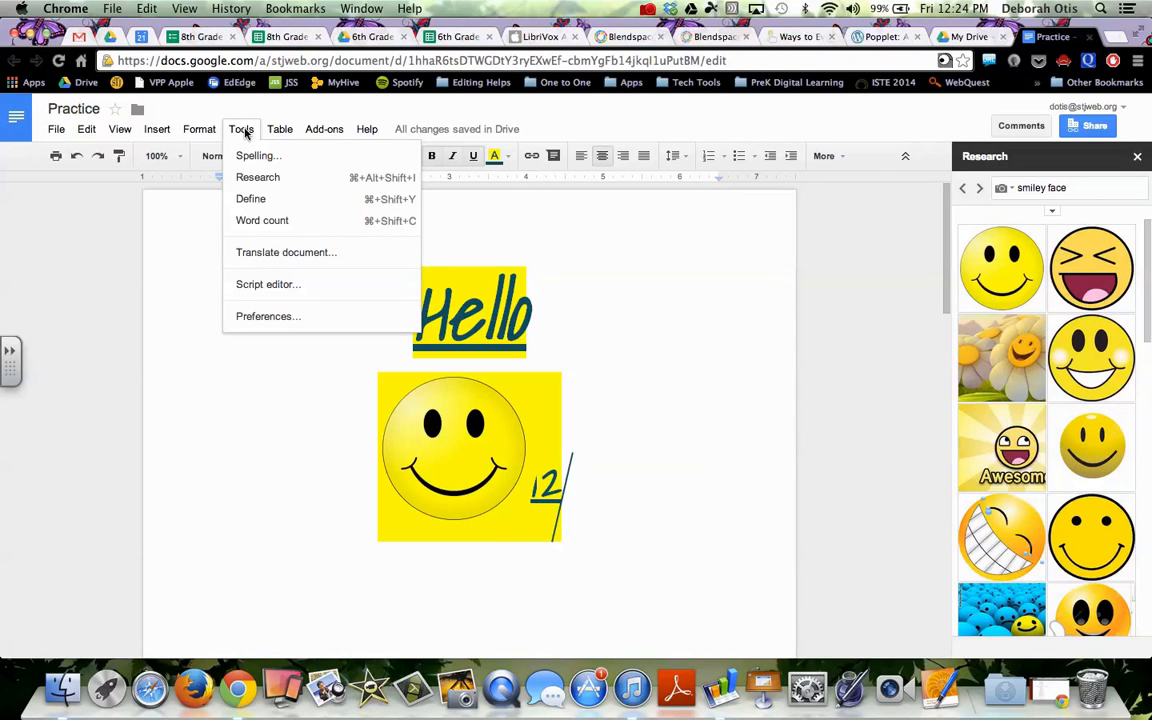
click(242, 314)
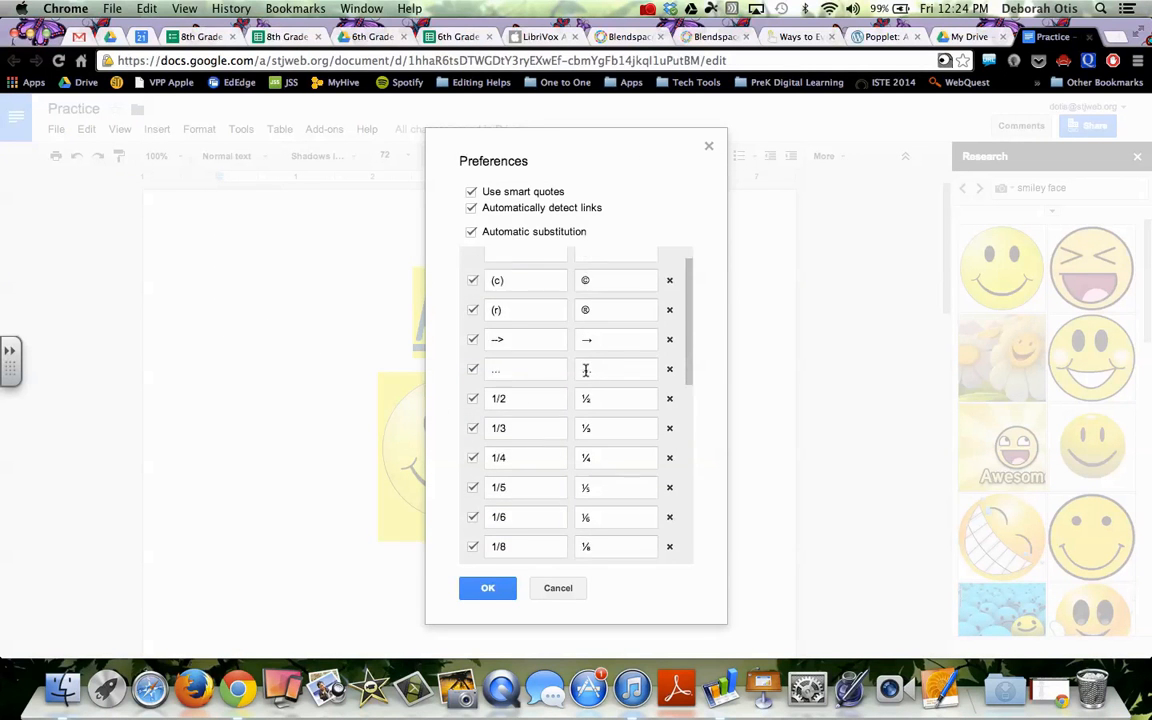
scroll(586, 373, down, 5)
scroll(550, 476, down, 3)
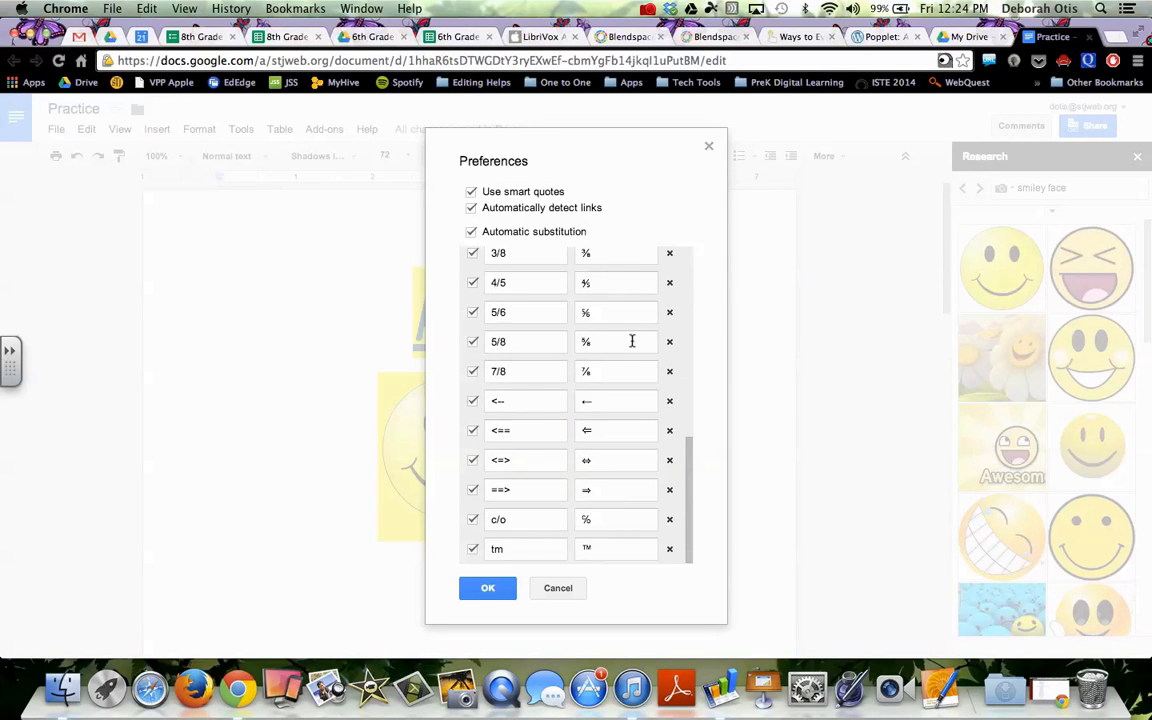
scroll(505, 383, up, 2)
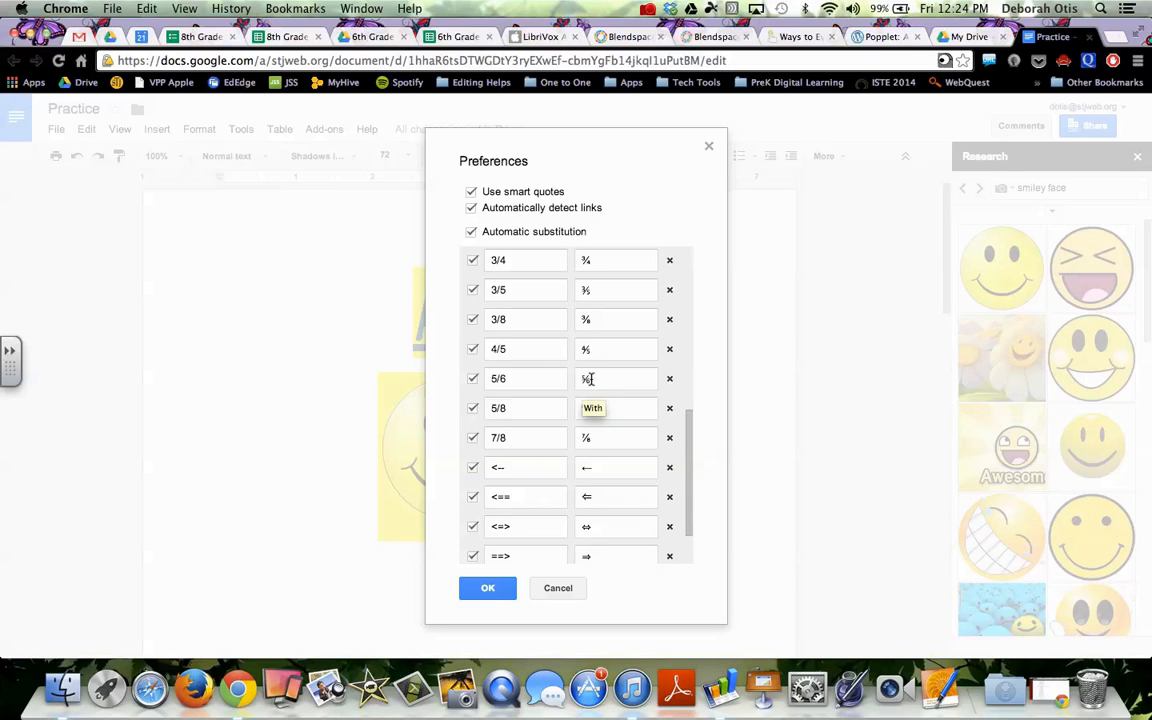
scroll(550, 480, down, 2)
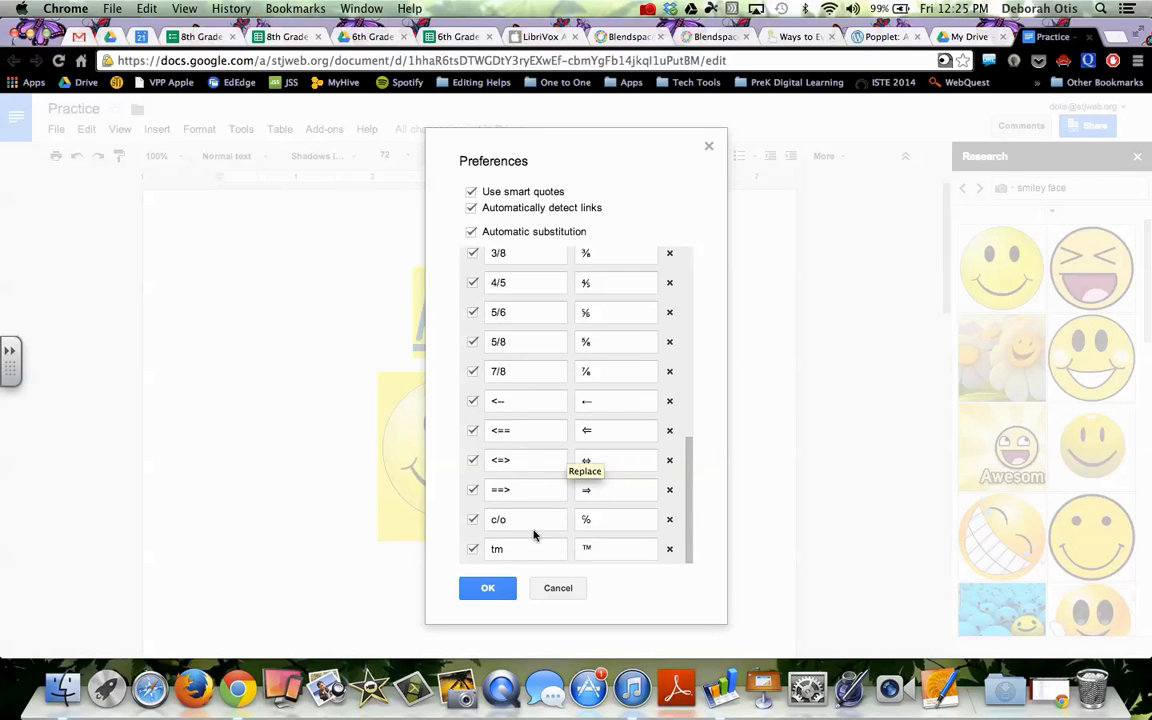
click(707, 147)
click(280, 130)
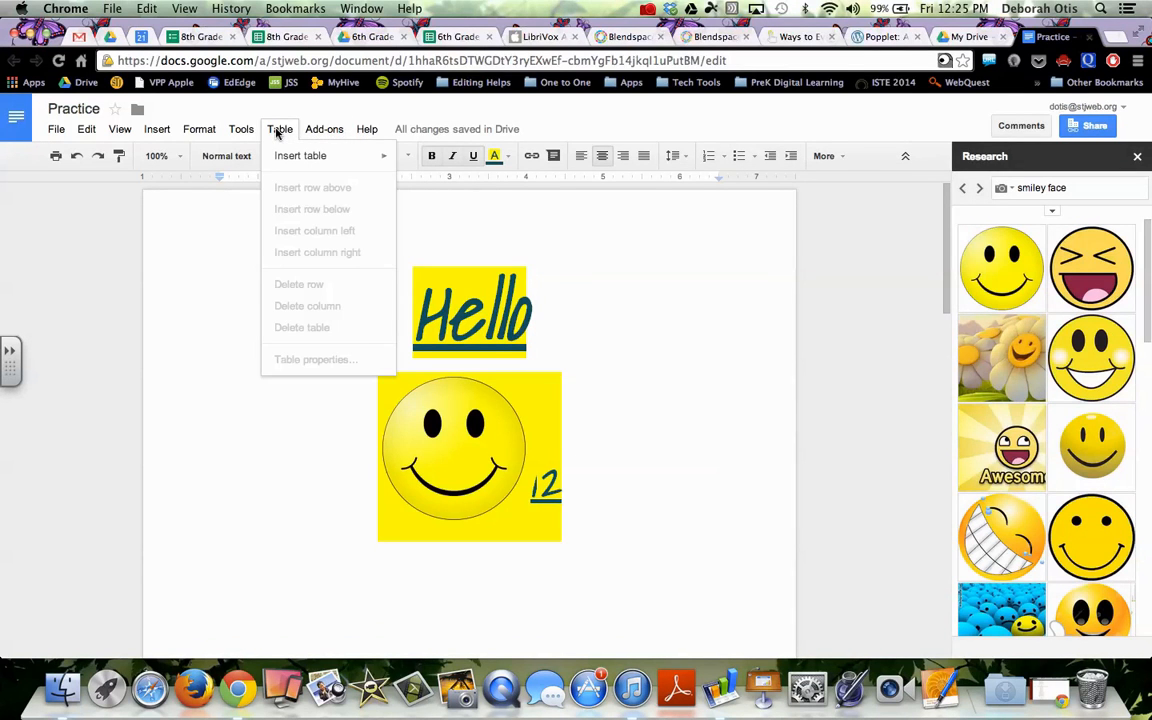
click(279, 131)
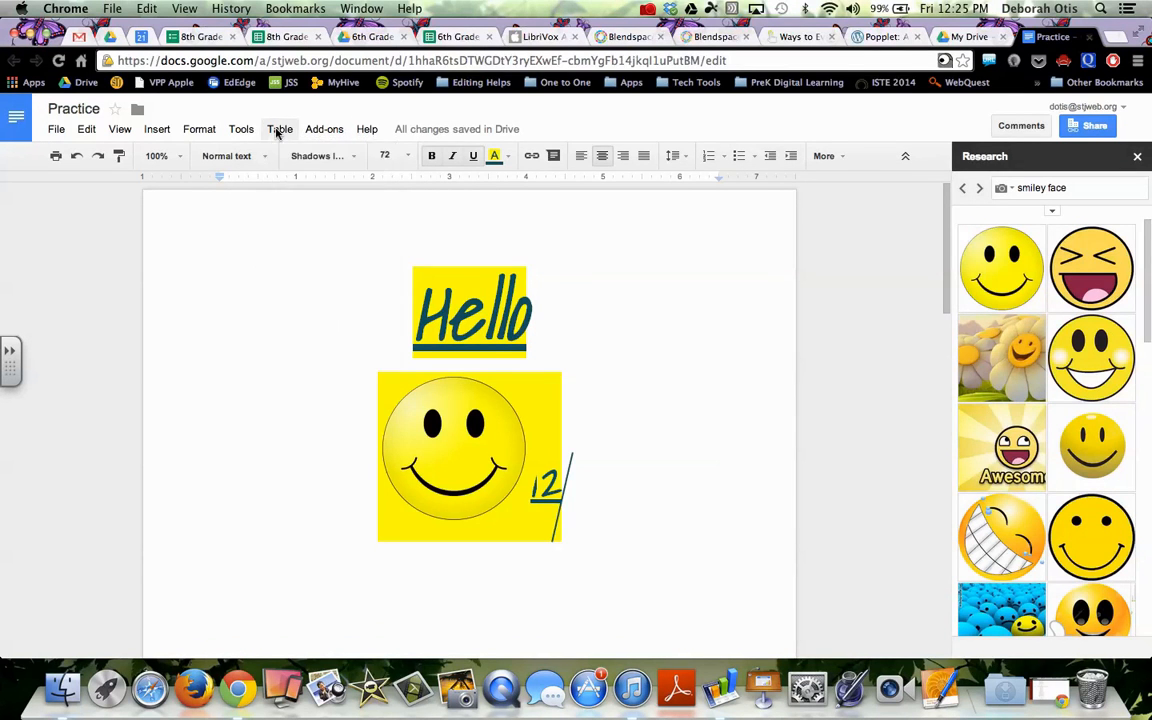
click(328, 129)
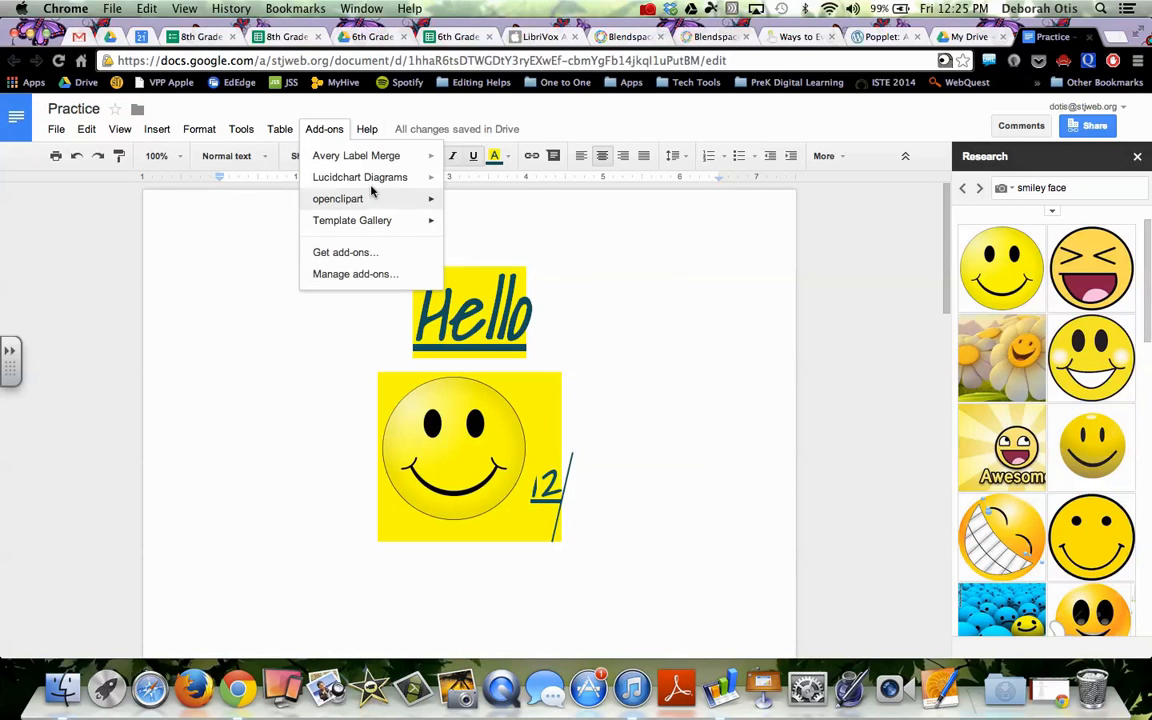
mouse_move(368, 131)
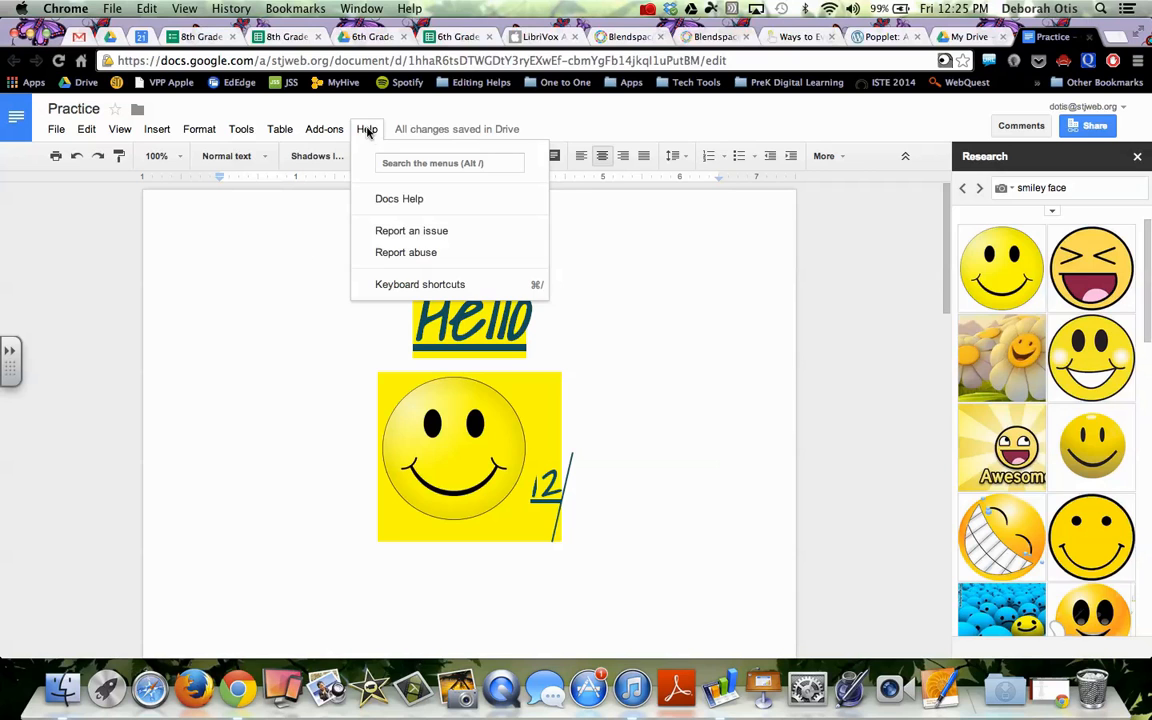
click(368, 131)
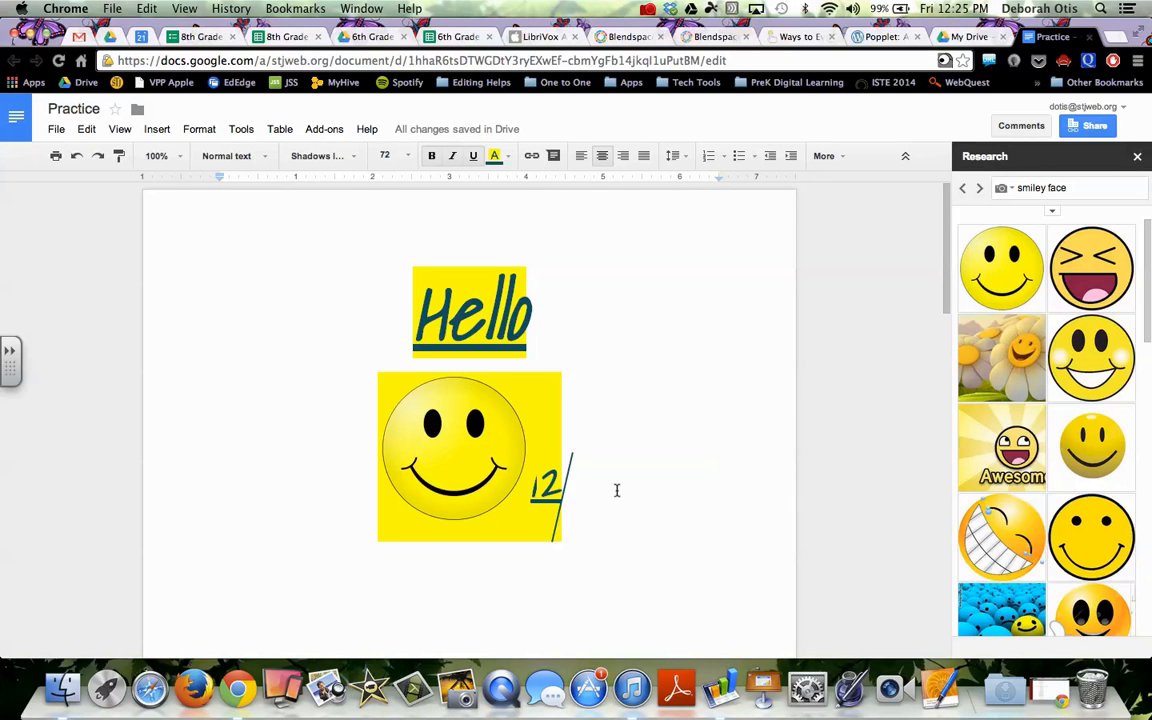
- Create a new blank text document from the Practice document
click(57, 129)
mouse_move(73, 196)
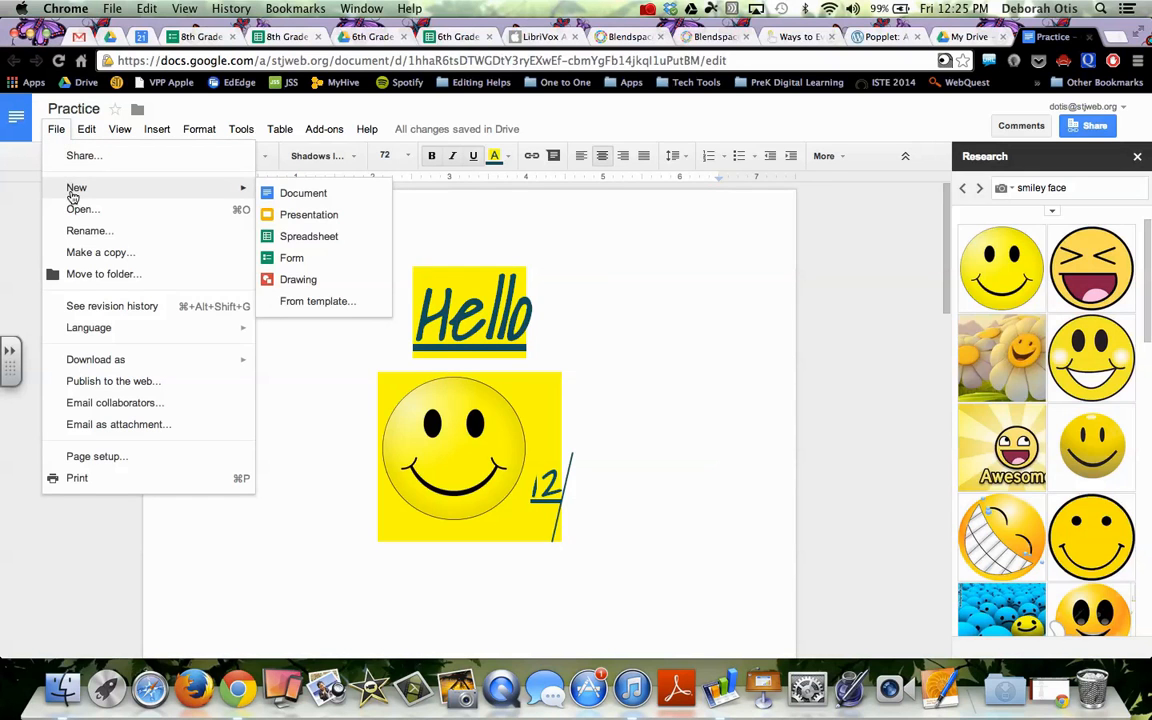
click(288, 195)
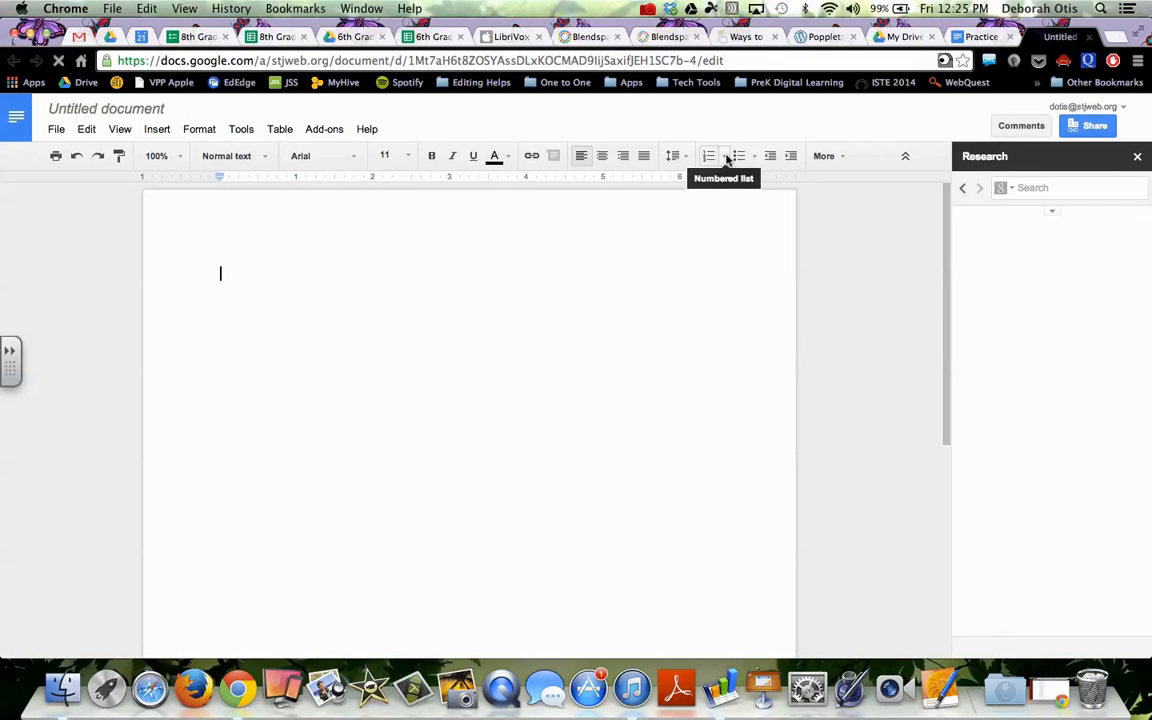
- Create a numbered list in the 1., a., i. style with the items Blue, Green, Red and Yellow
click(723, 158)
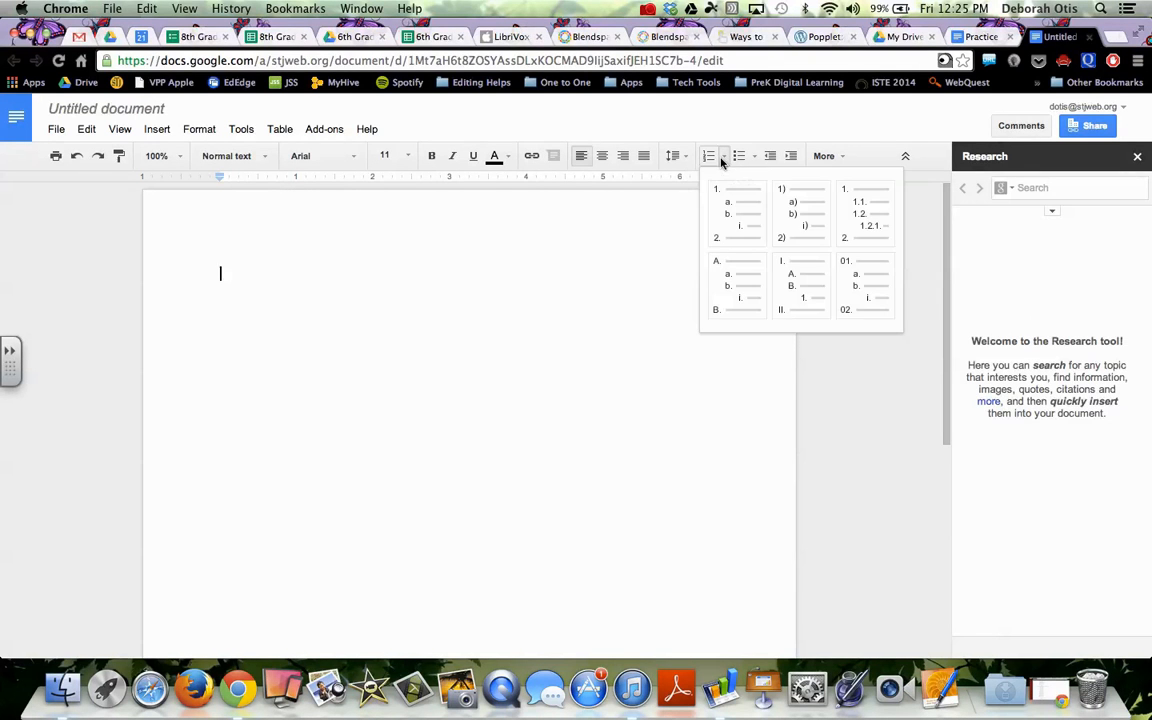
click(730, 215)
text(Blue)
key(Return)
text(gG)
key(BackSpace)
key(BackSpace)
text(Green)
key(Return)
text(Red)
key(Return)
text(Yellow)
key(Return)
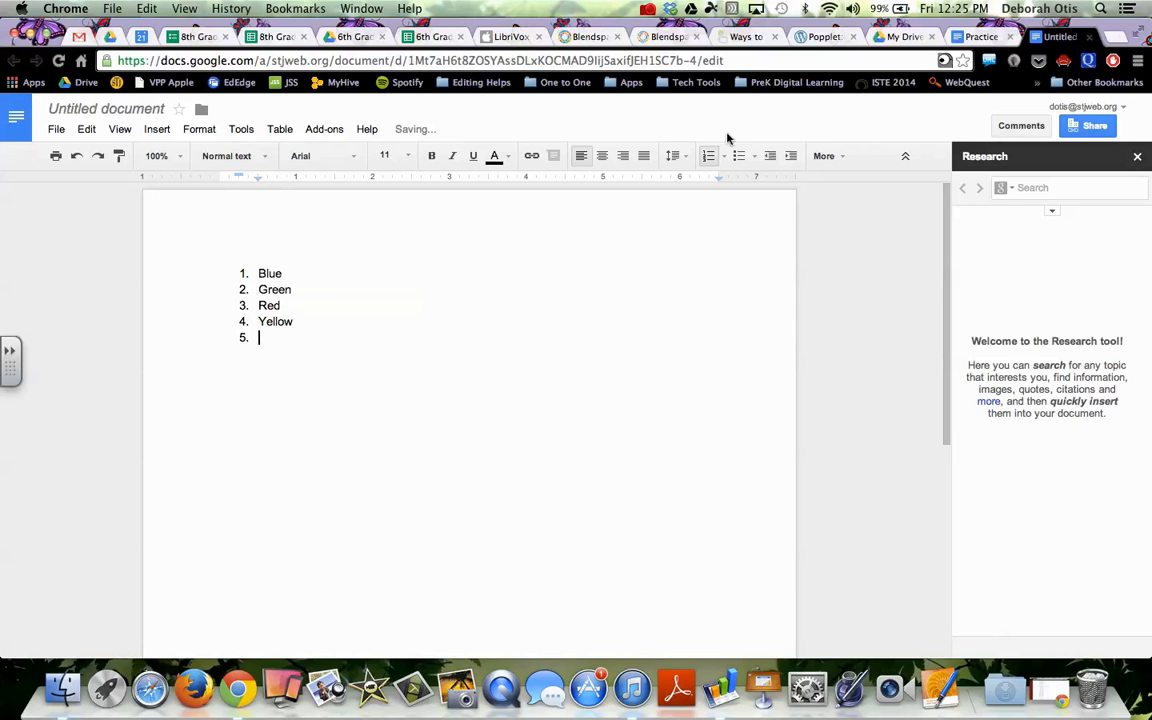
key(BackSpace)
- Try the 1) numbering style and the checkbox bullets on all four colour items
drag(303, 320, 237, 260)
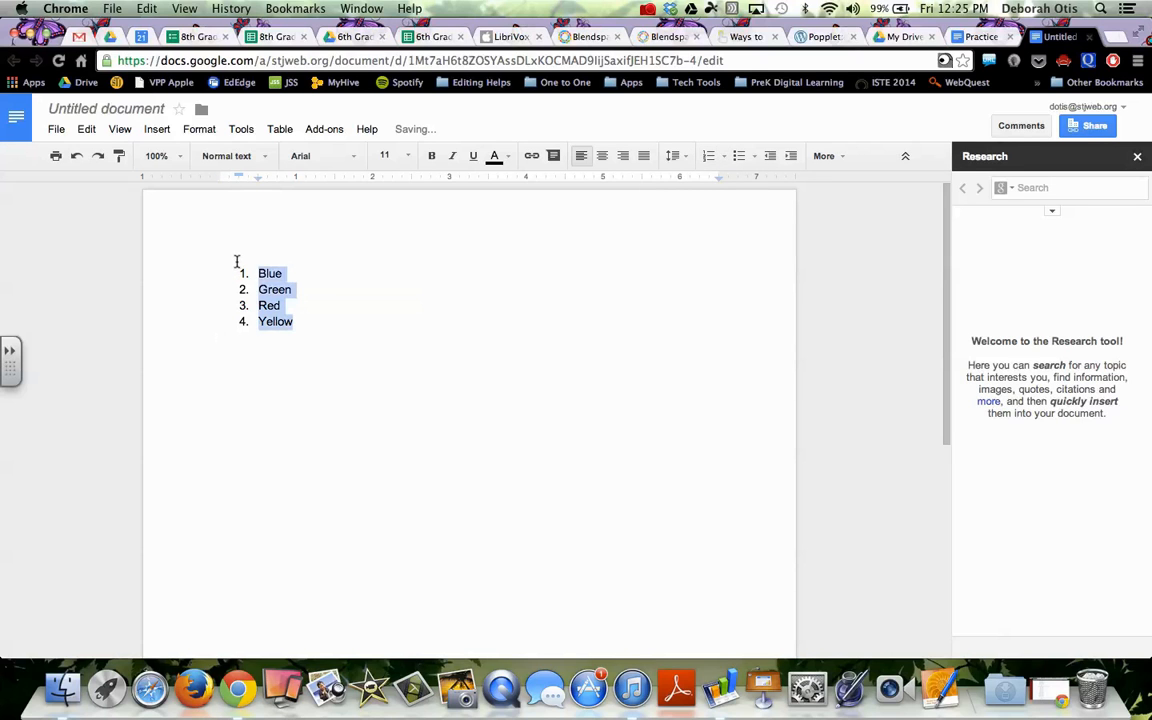
click(722, 157)
click(802, 240)
click(753, 157)
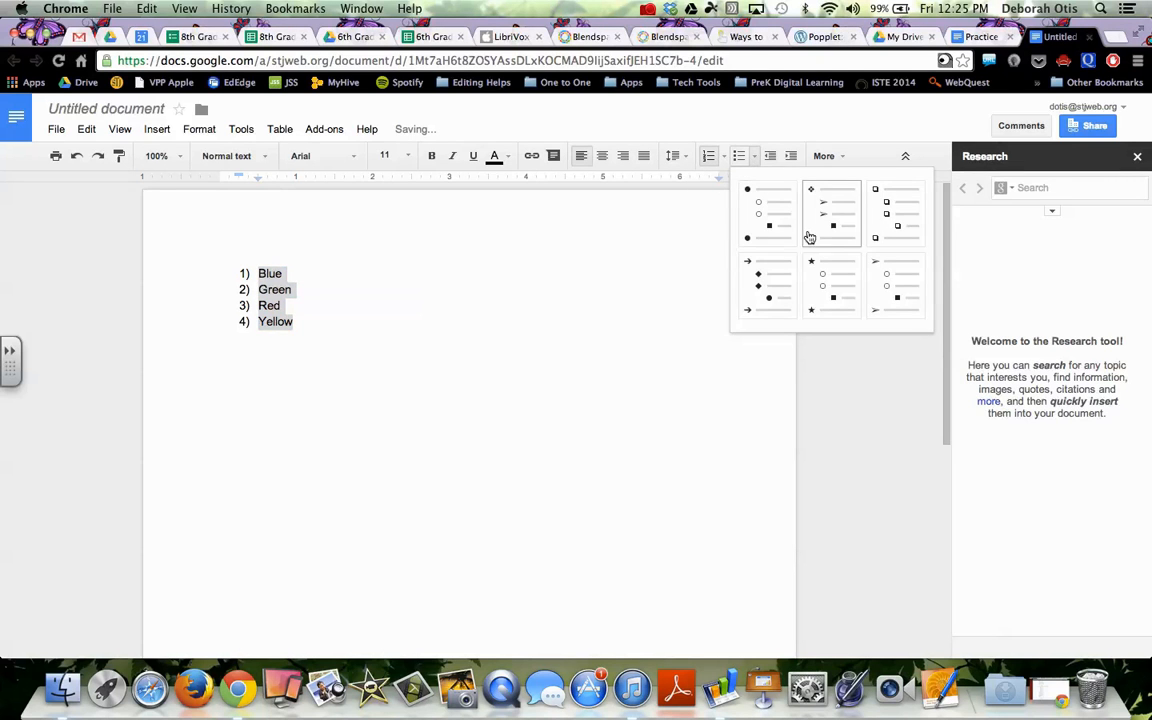
click(876, 218)
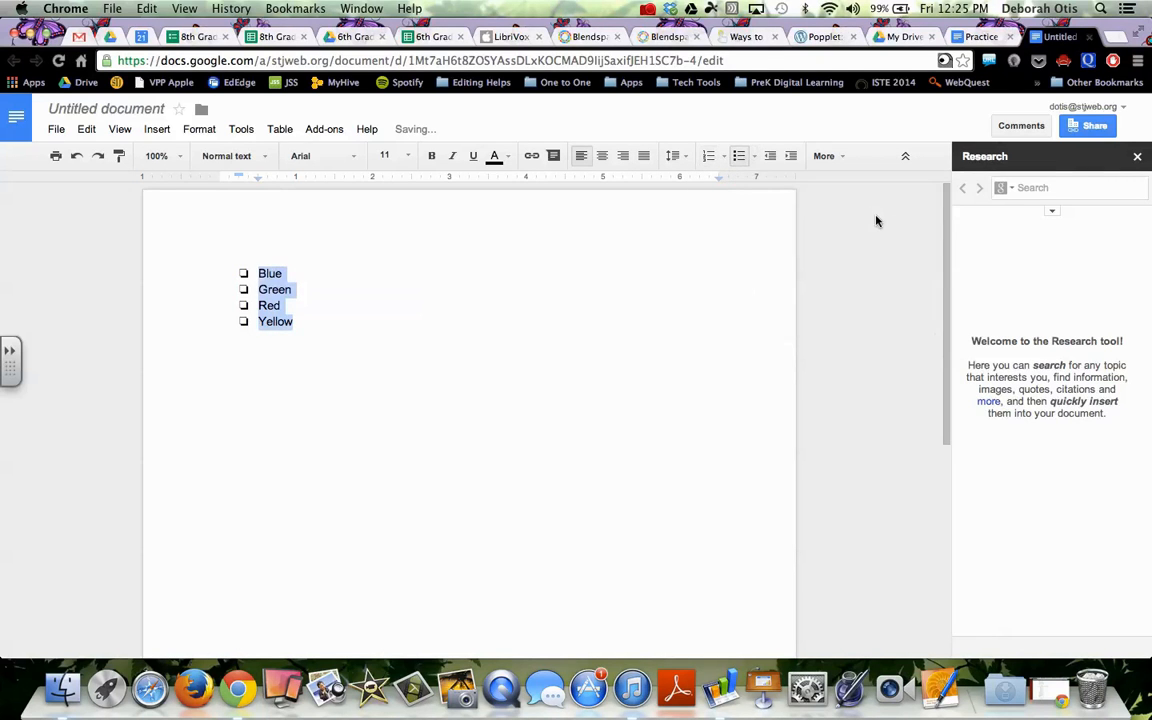
- Change the four colour items to arrow bullets and indent the whole list by one level
click(755, 157)
click(782, 299)
click(755, 157)
click(757, 160)
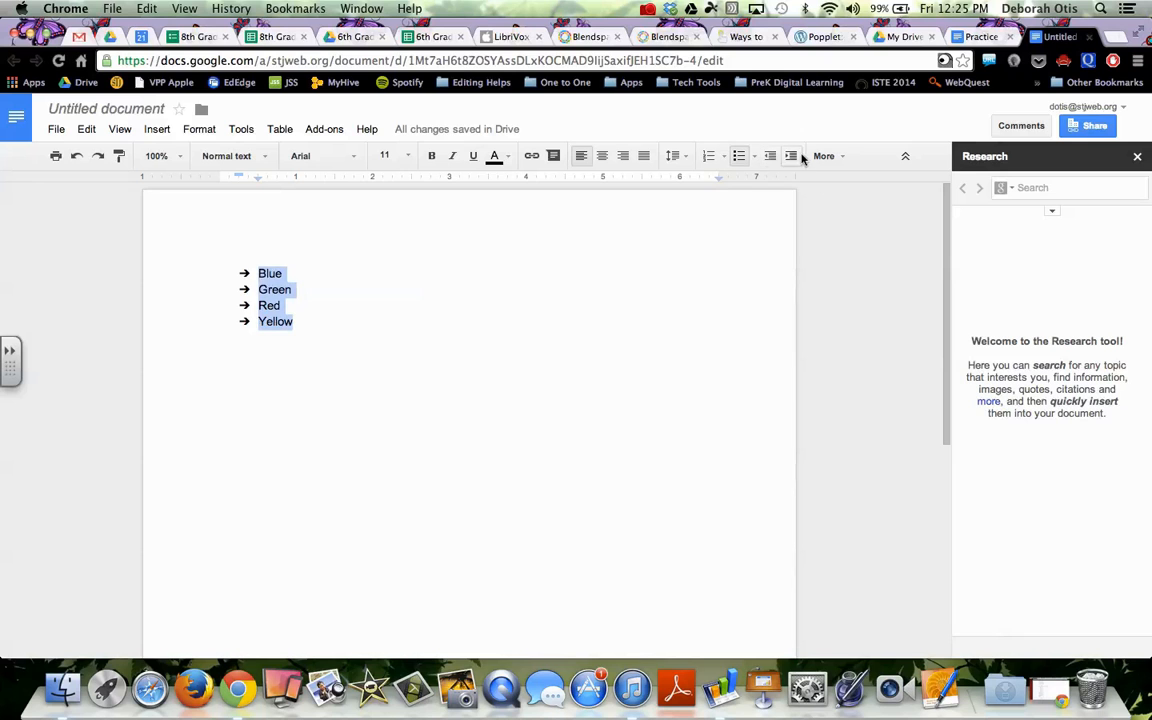
click(792, 156)
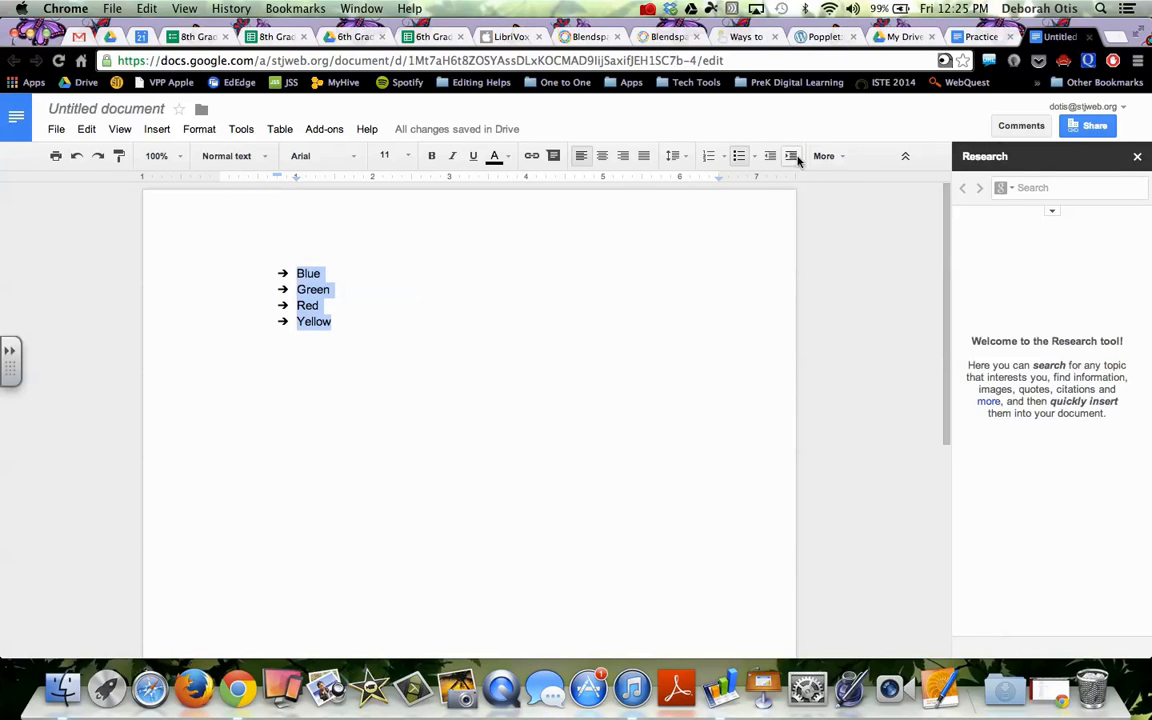
- Try right-to-left text direction on the colour list twice, restoring left-to-right each time
click(826, 160)
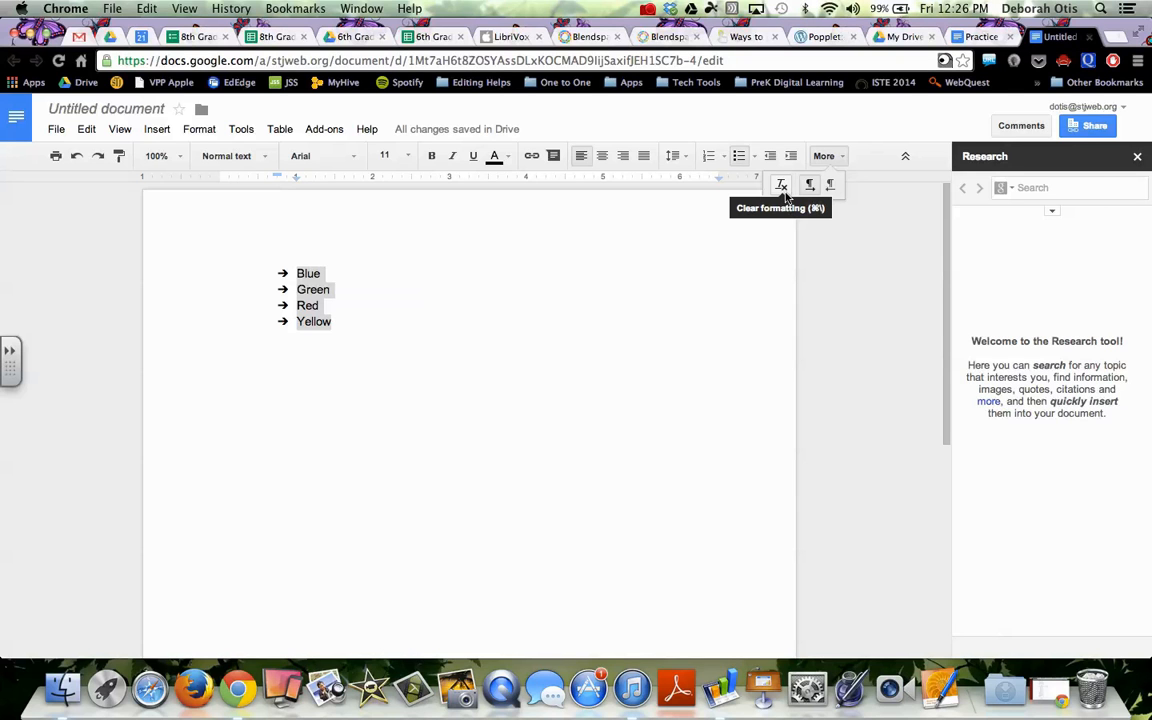
click(834, 193)
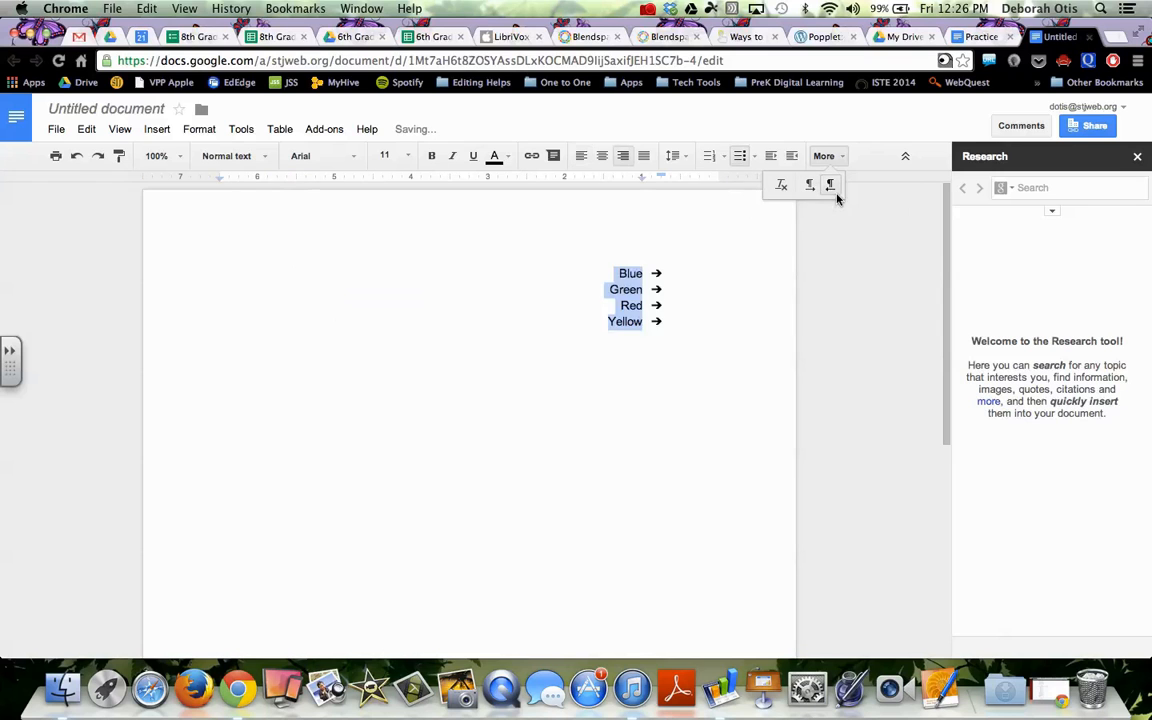
click(811, 191)
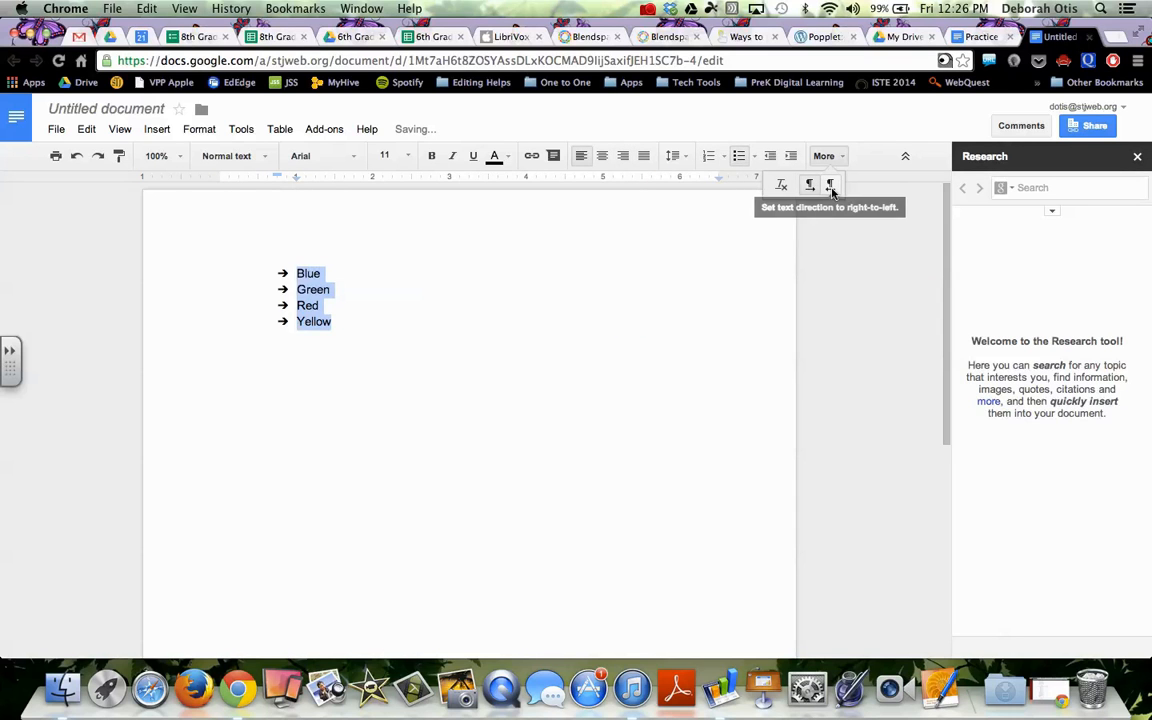
click(831, 188)
click(811, 189)
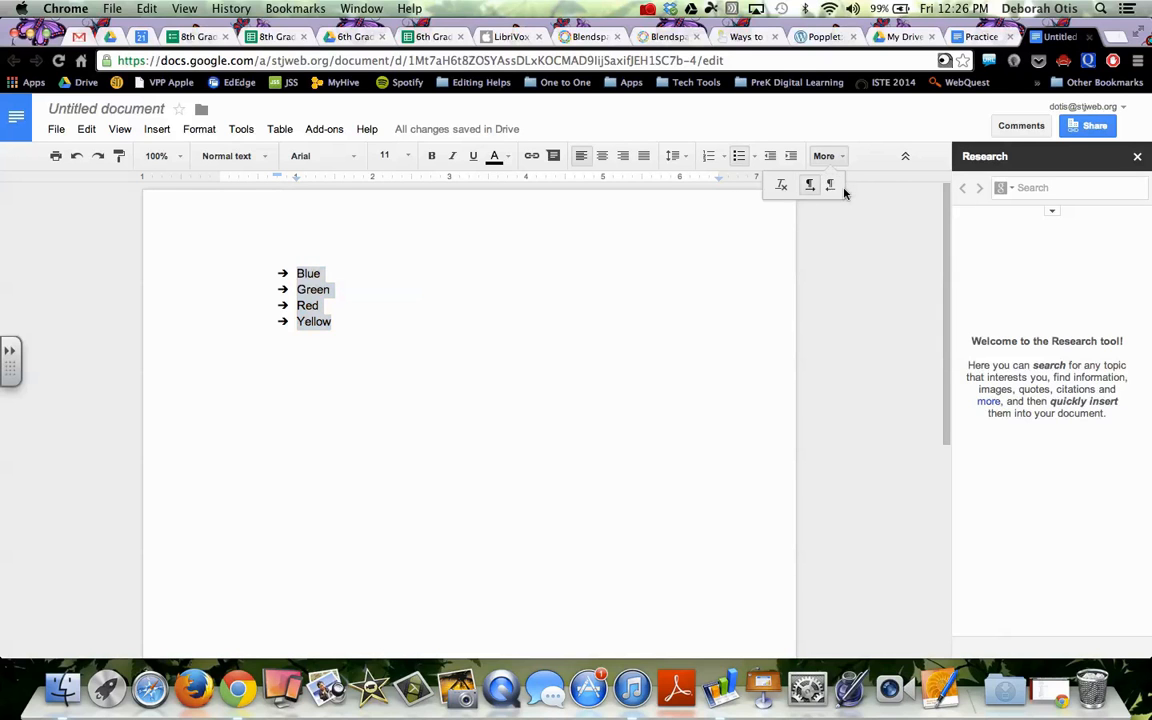
- Try right-to-left text direction on the colour list and restore left-to-right, then hide the document's menus and show them again
click(831, 188)
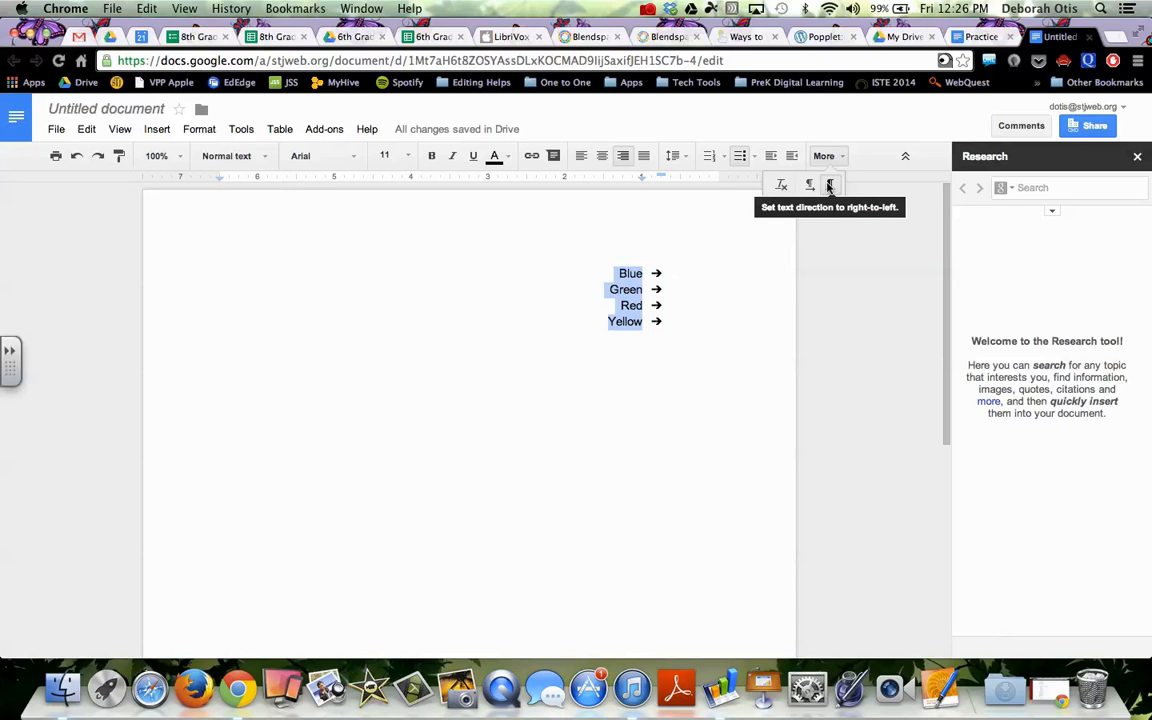
click(811, 188)
click(906, 159)
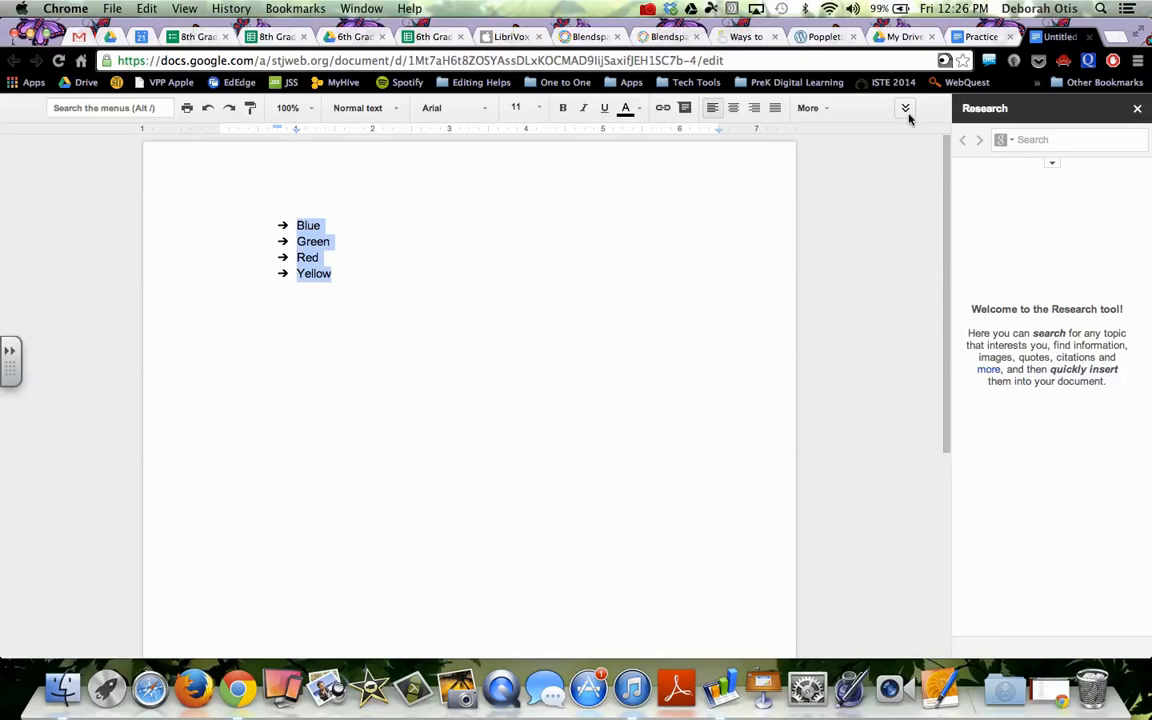
click(906, 108)
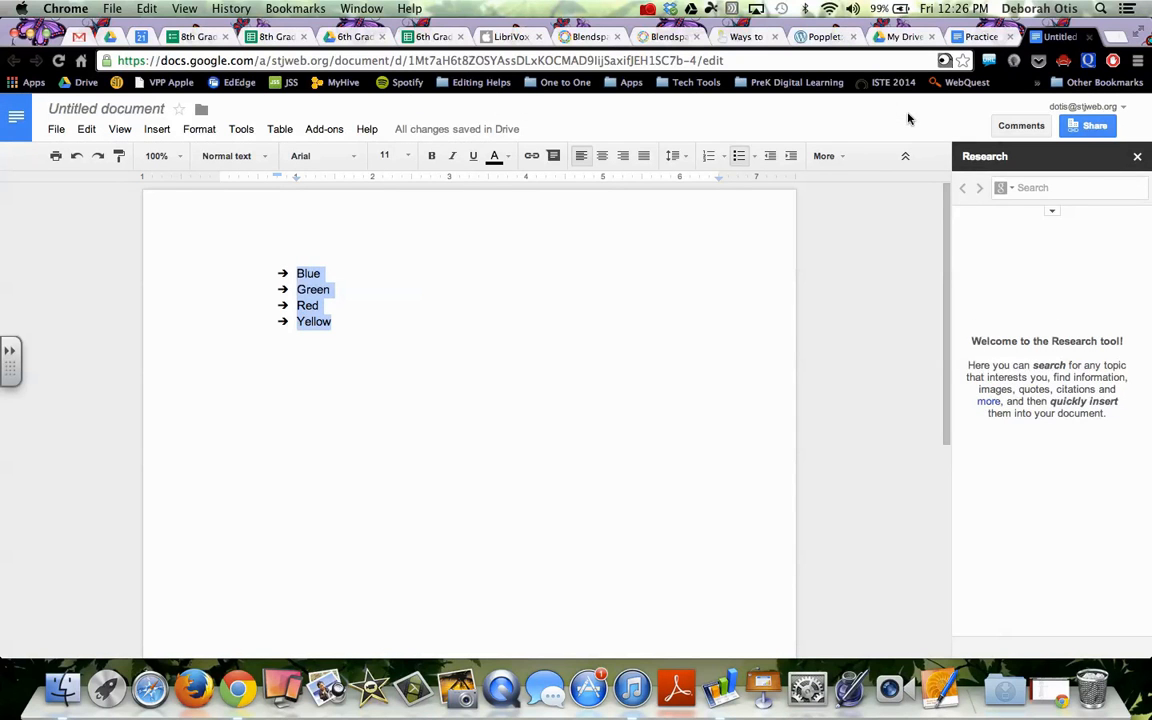
- Close the Research tool and end the arrow list after Yellow, leaving the cursor on a plain unindented line below it
click(1138, 158)
click(499, 326)
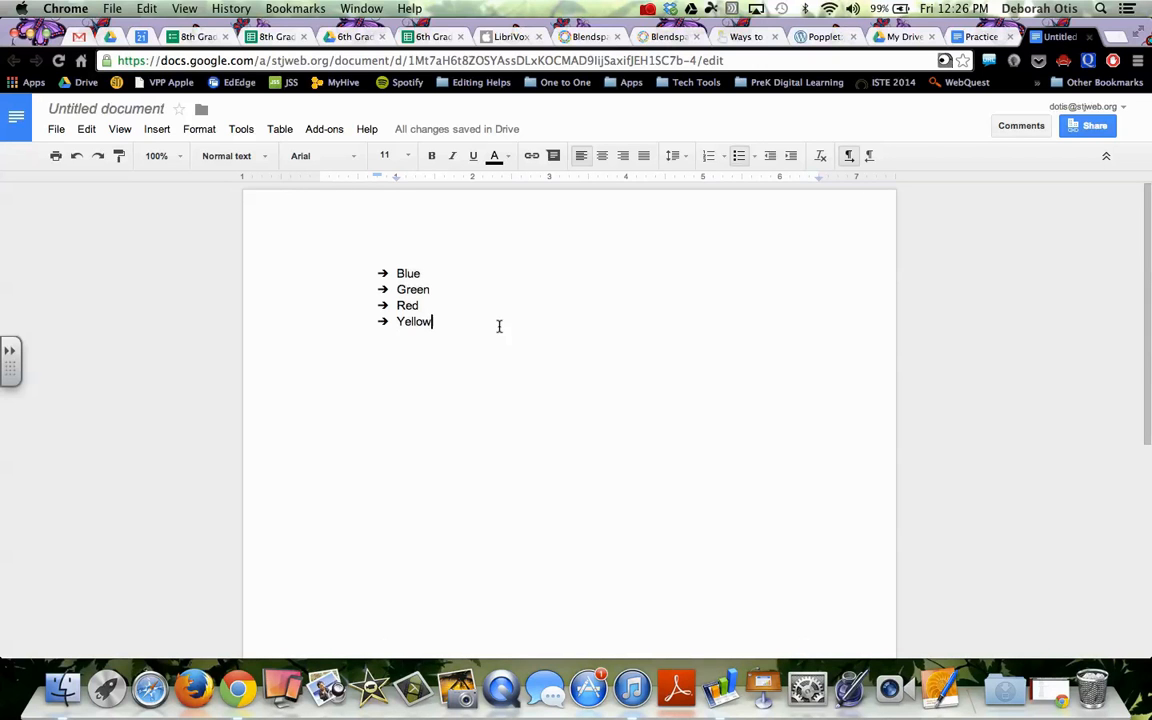
key(Return)
key(Return)
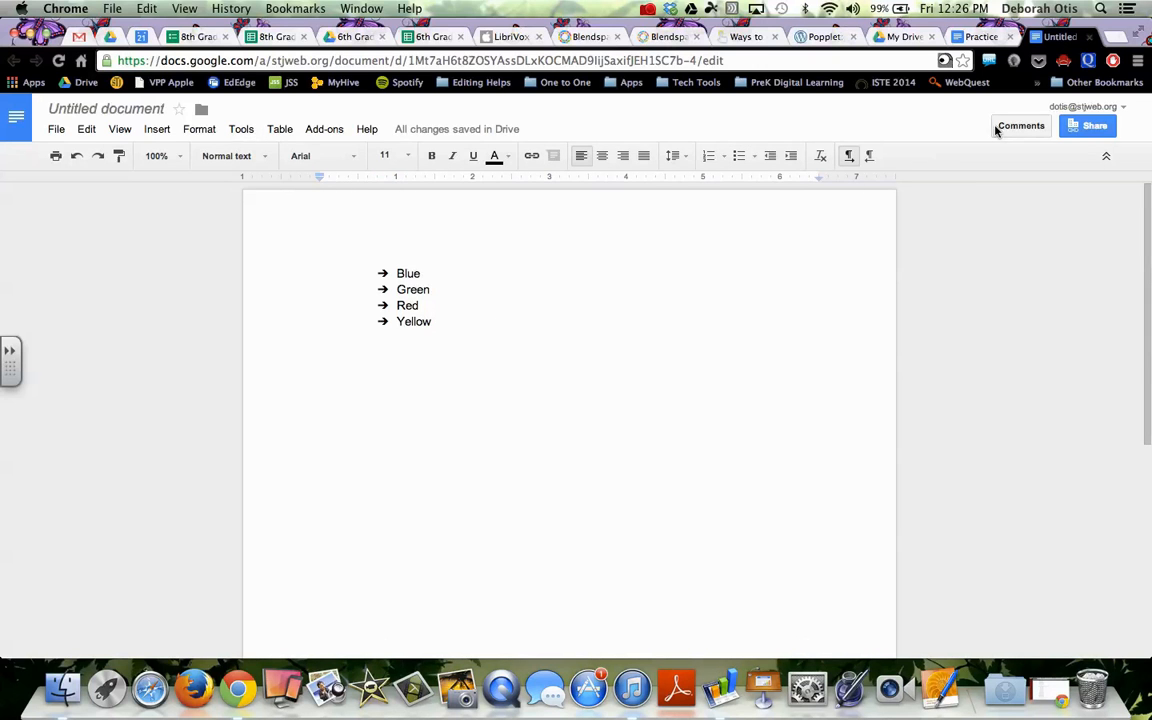
- View the document's sharing settings, skipping the naming of the document, and close them without inviting anyone
click(1095, 126)
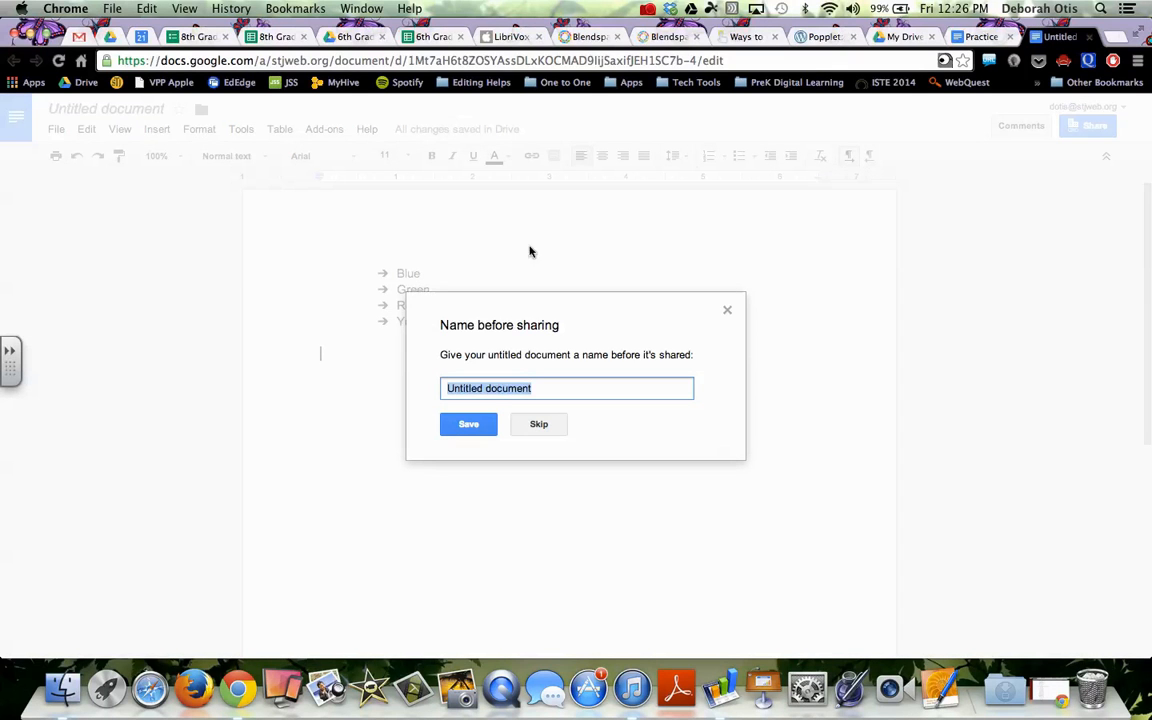
click(535, 424)
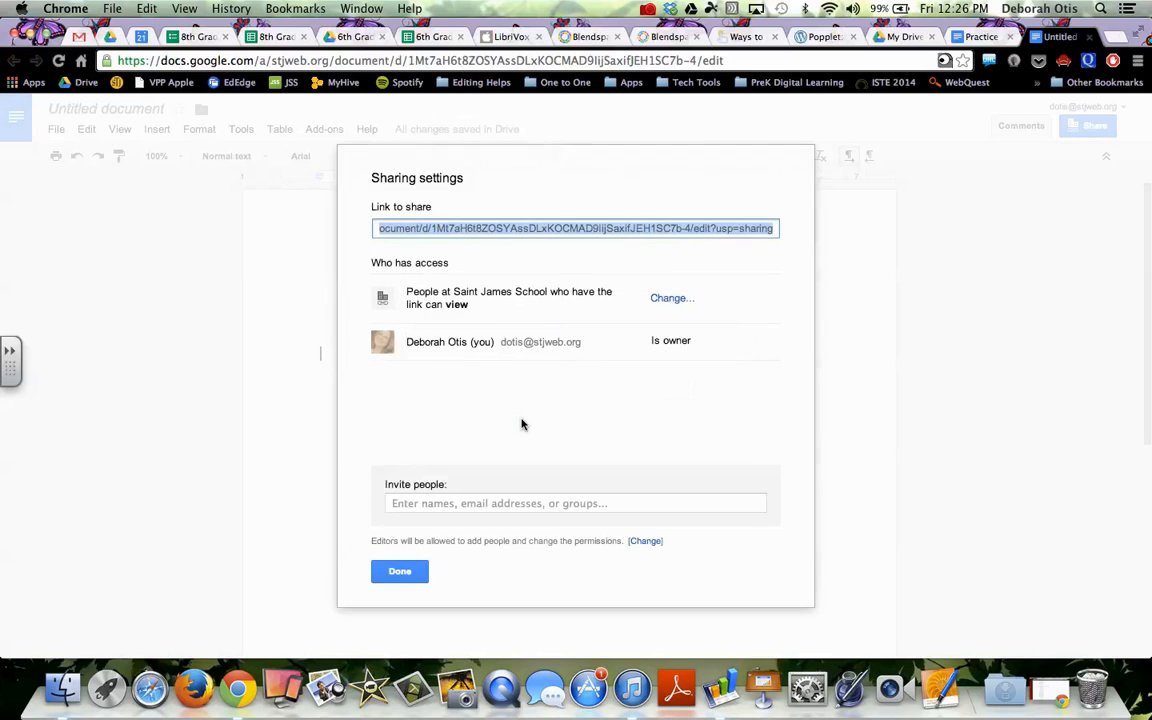
click(399, 577)
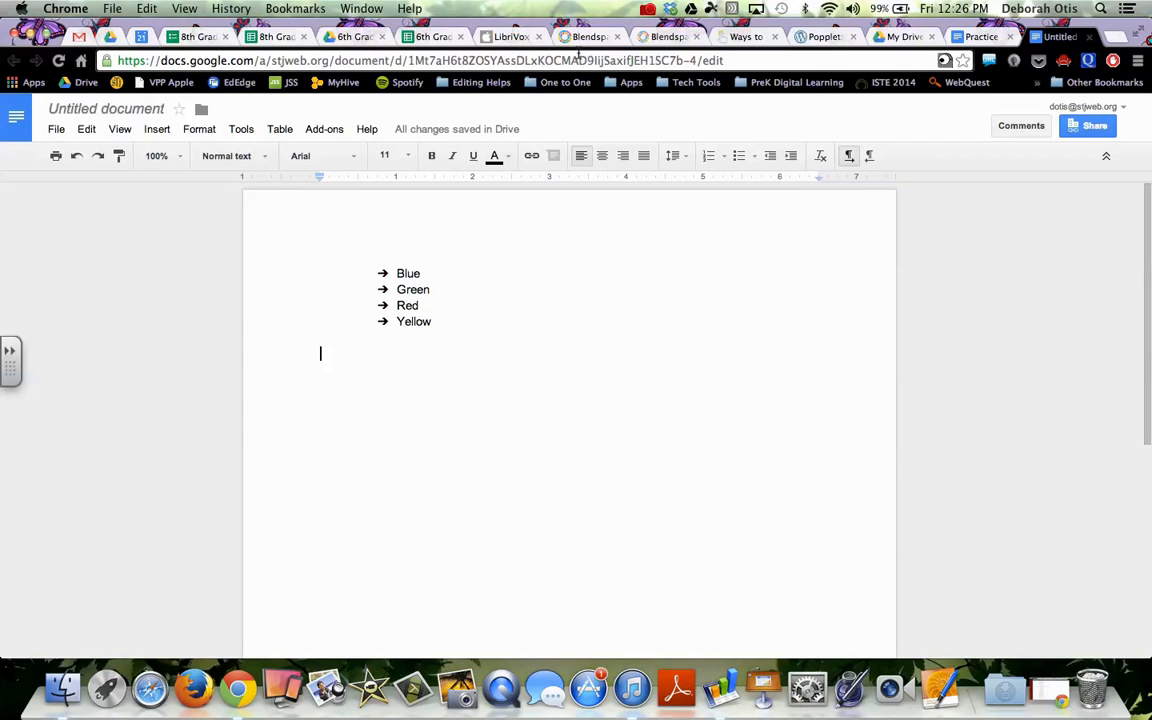